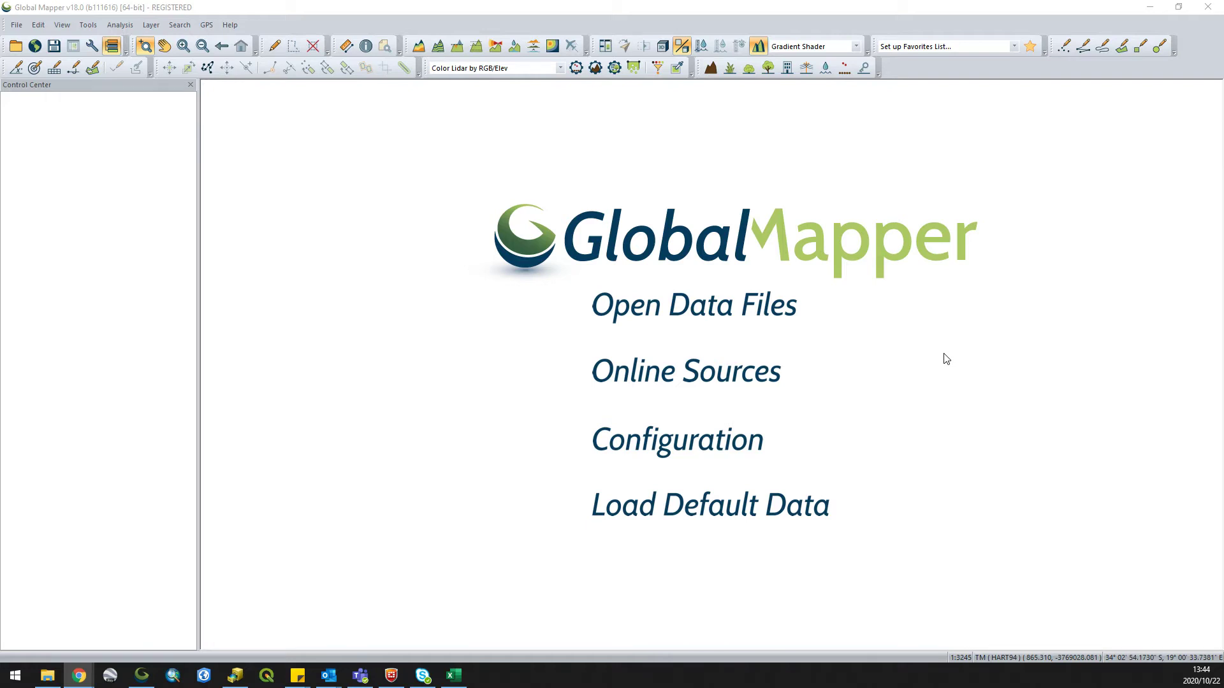
Open the E06C.laz lidar tile through Open Data Files on the start screen
{"action": "left_click", "coordinate": [727, 312]}
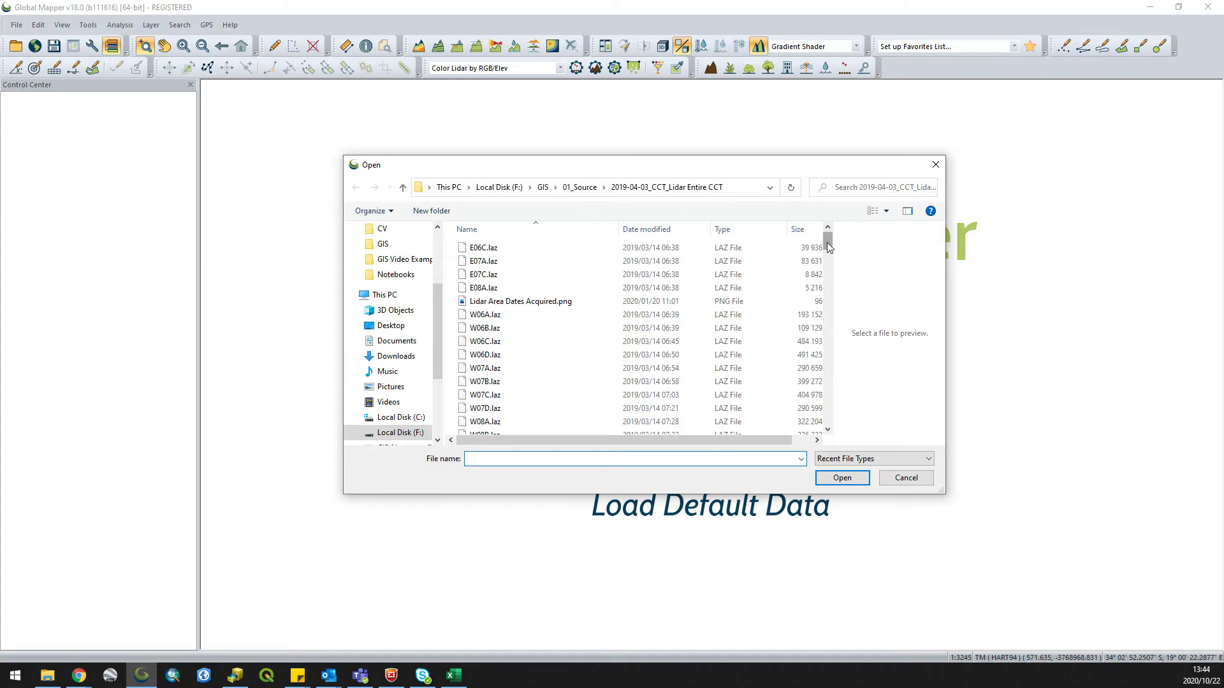
{"action": "mouse_move", "coordinate": [827, 248]}
{"action": "left_mouse_down"}
{"action": "mouse_move", "coordinate": [828, 414]}
{"action": "mouse_move", "coordinate": [833, 237]}
{"action": "left_mouse_up"}
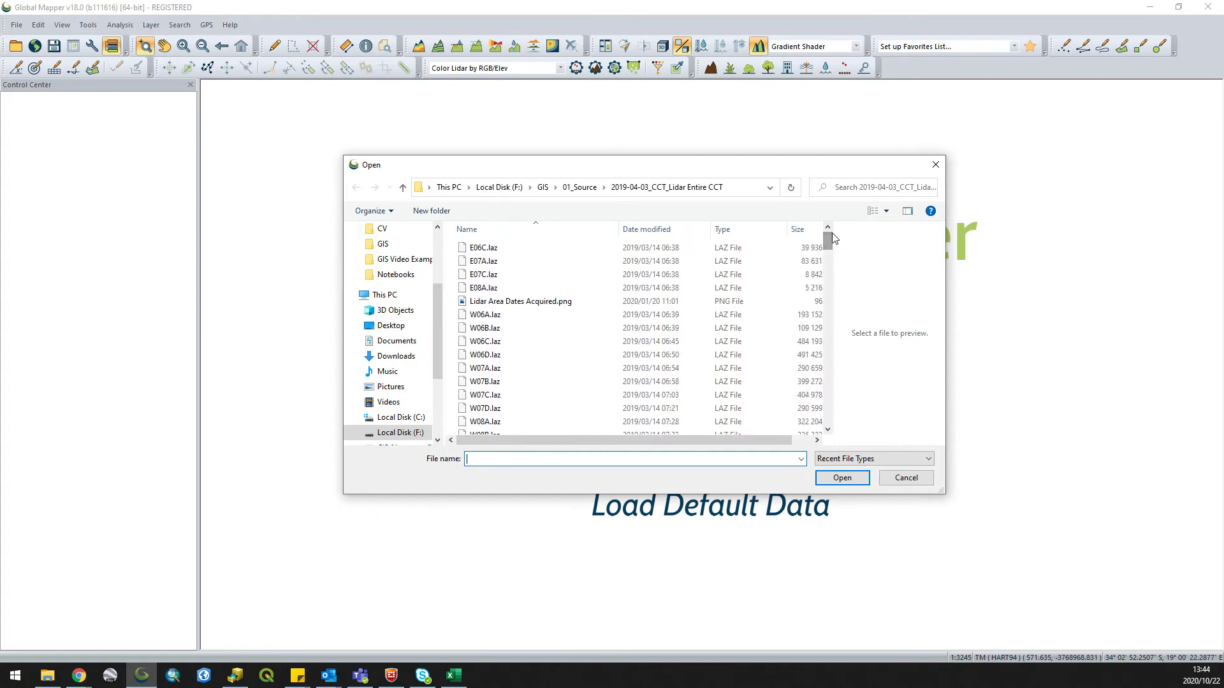
{"action": "left_click", "coordinate": [508, 248]}
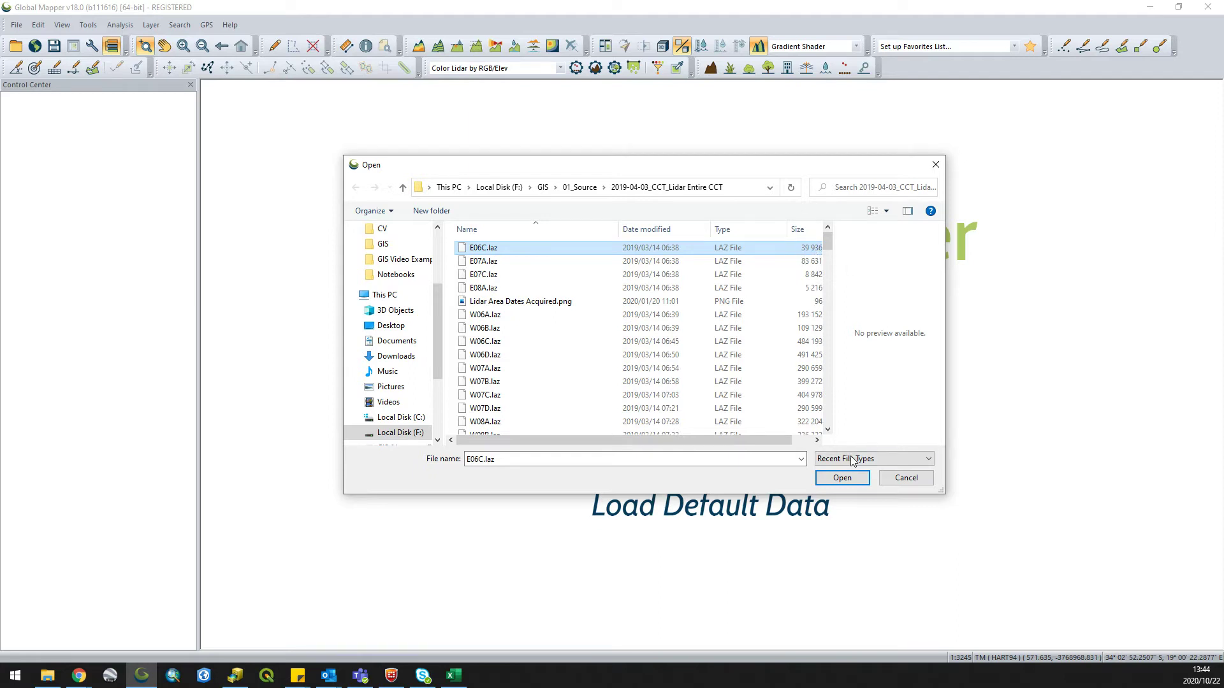
{"action": "left_click", "coordinate": [842, 479]}
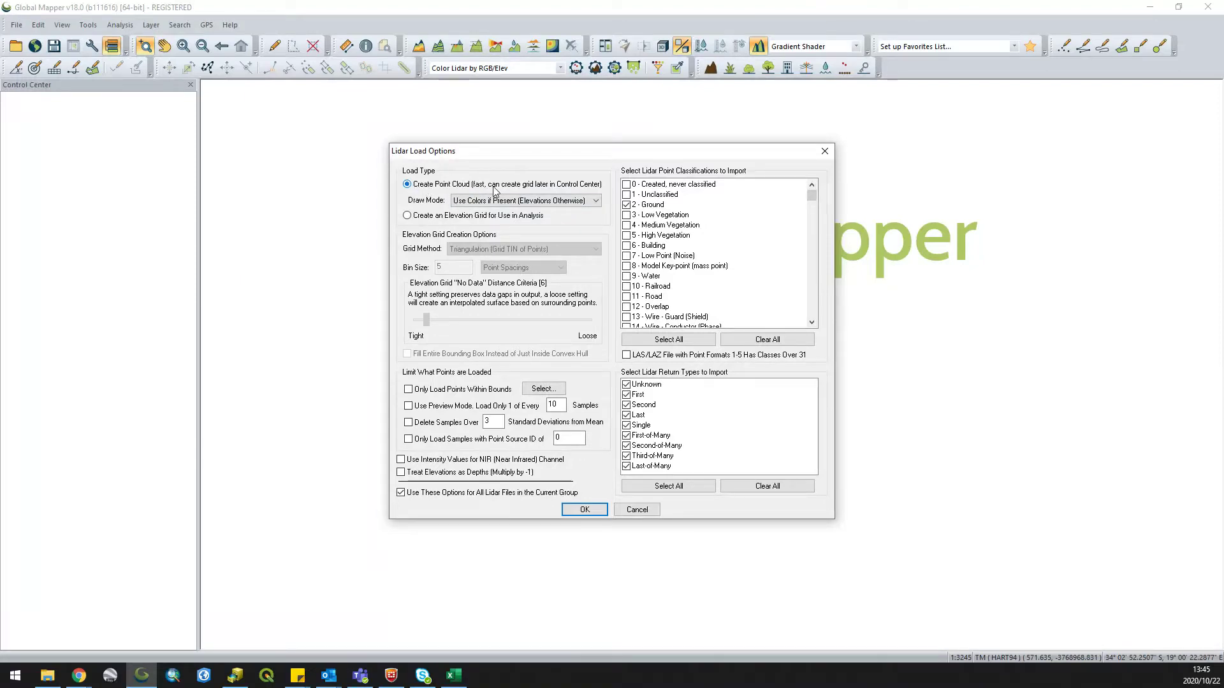
Load E06C.laz as a ground-only point cloud after briefly trying the elevation grid option
{"action": "left_click", "coordinate": [427, 218]}
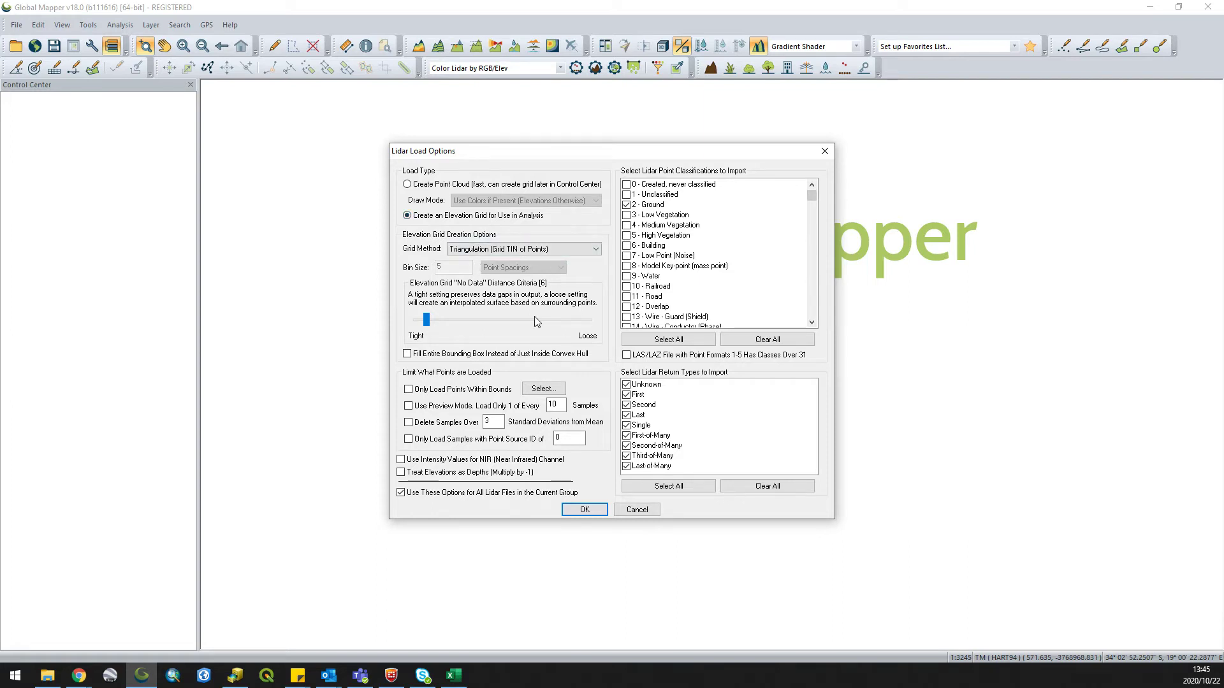
{"action": "left_click", "coordinate": [426, 187]}
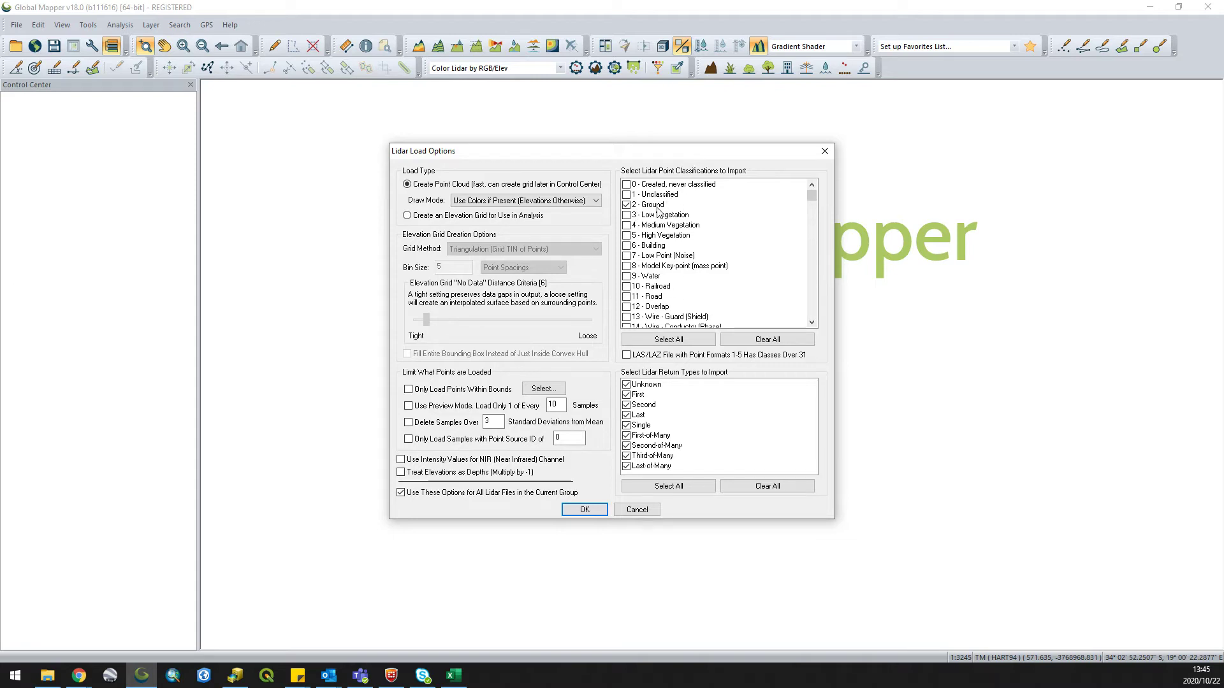
{"action": "left_click", "coordinate": [584, 510]}
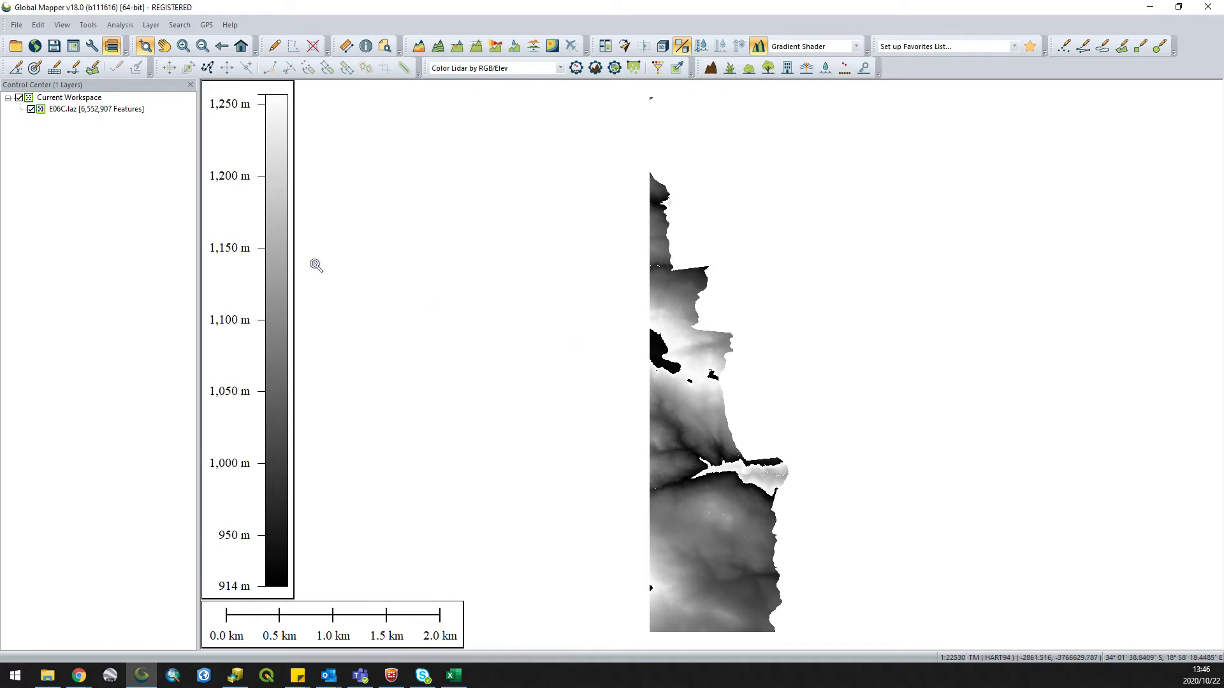
Select the E06C.laz layer and zoom in until individual lidar points are visible
{"action": "left_click", "coordinate": [94, 112]}
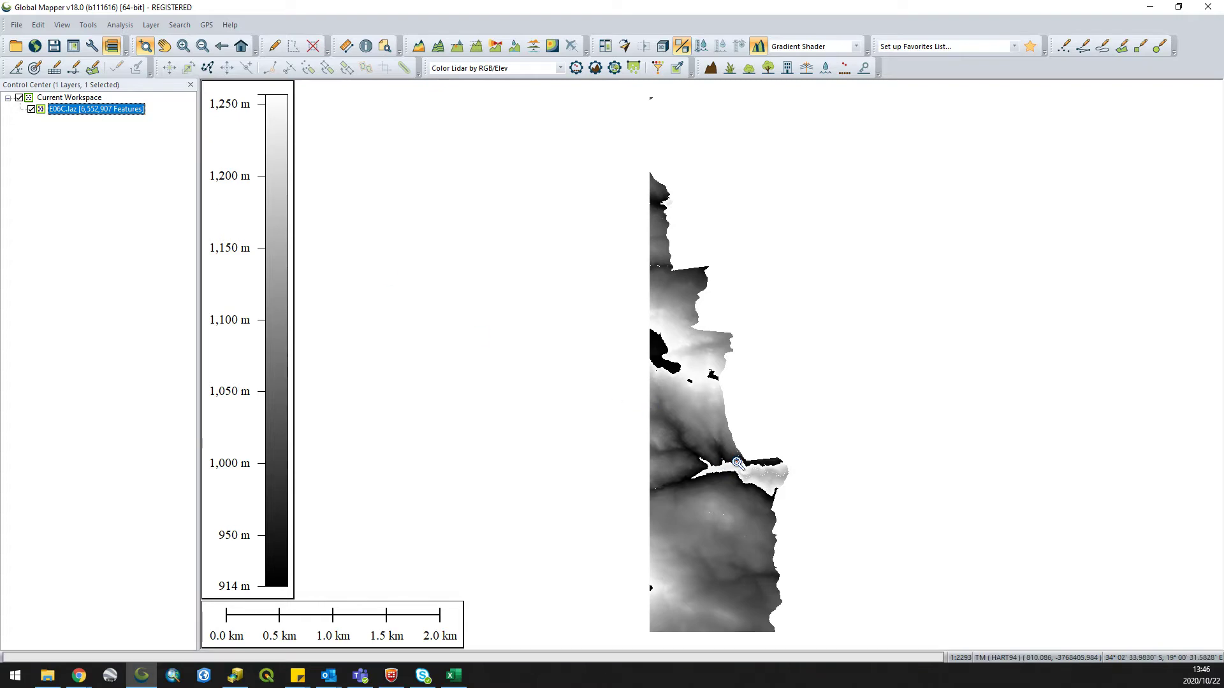
{"action": "scroll", "coordinate": [729, 459], "scroll_direction": "up", "scroll_amount": 5}
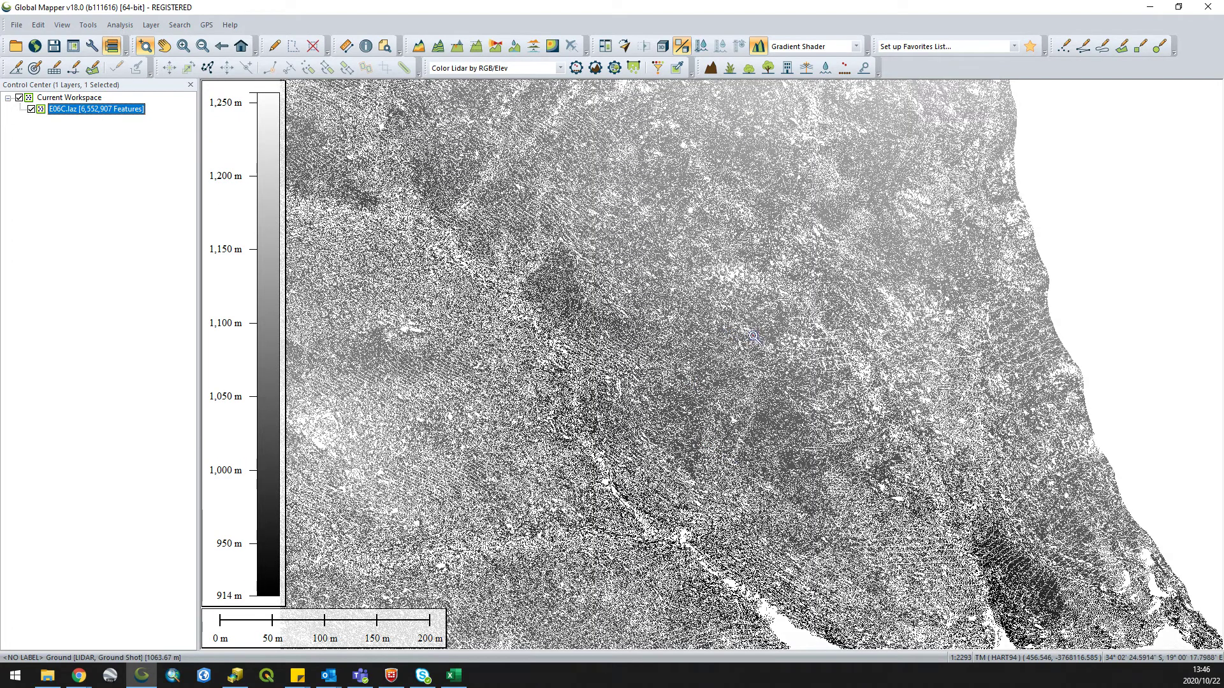
{"action": "left_click_drag", "start_coordinate": [558, 233], "coordinate": [829, 405]}
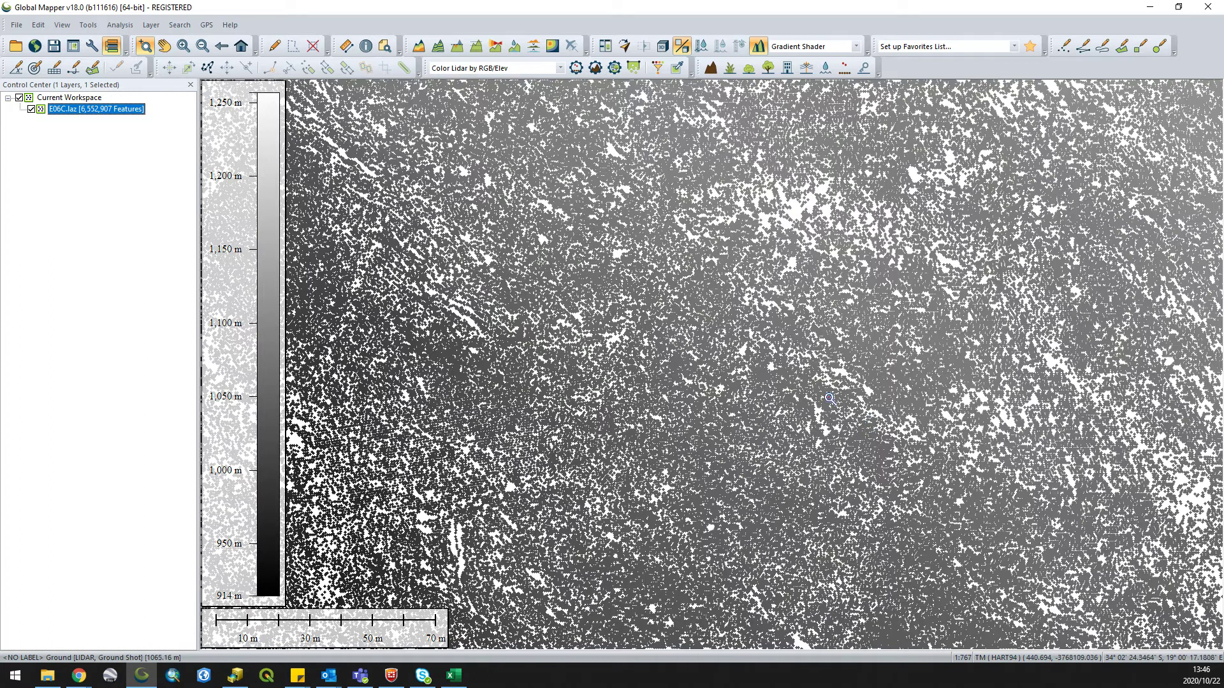
{"action": "left_click_drag", "start_coordinate": [485, 254], "coordinate": [765, 438]}
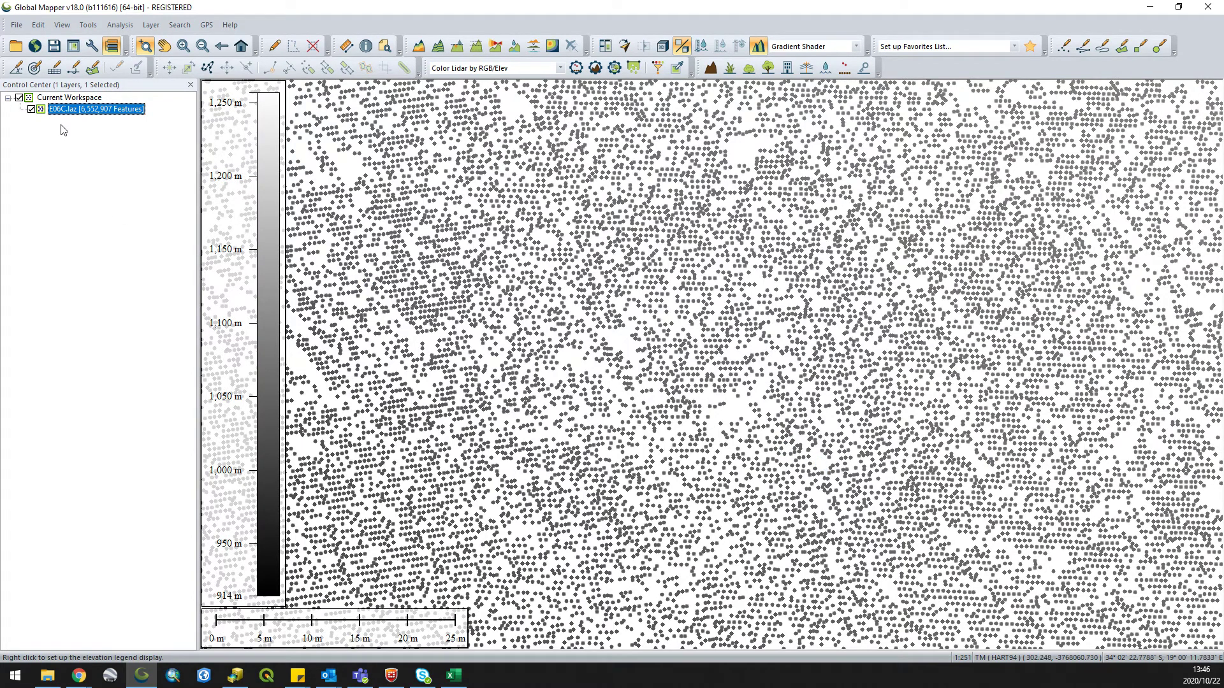
Zoom to the full E06C.laz extent and preview the Atlas shader before restoring Gradient
{"action": "right_click", "coordinate": [75, 113]}
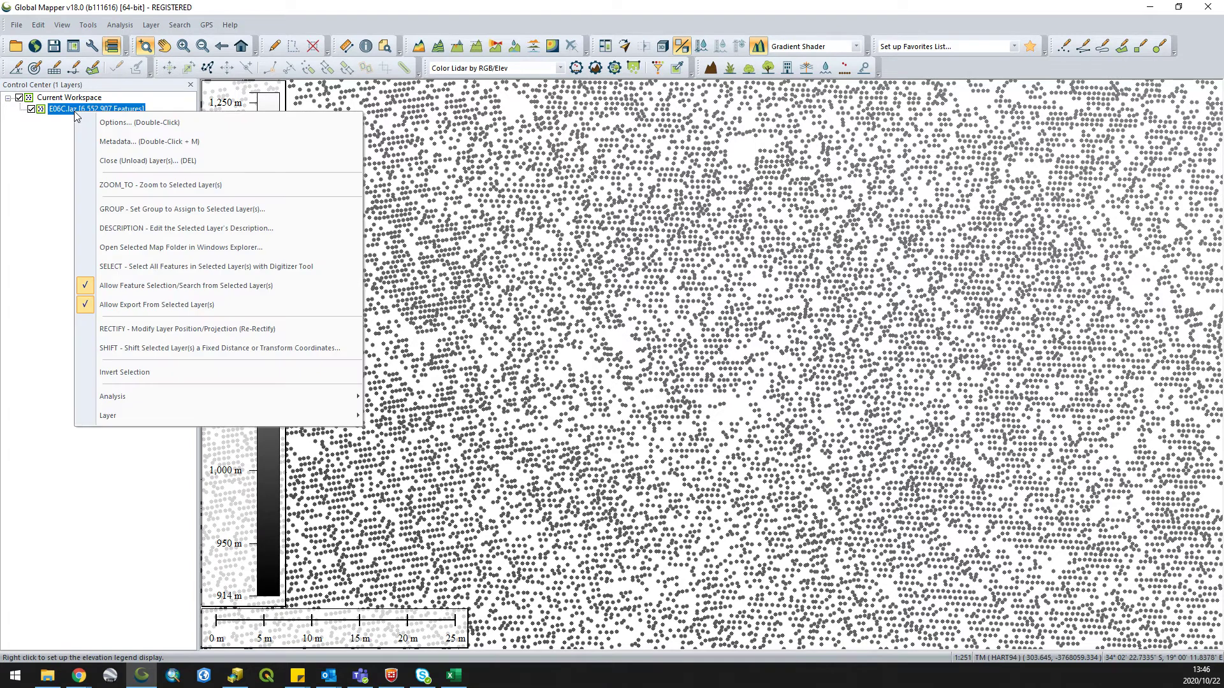
{"action": "left_click", "coordinate": [287, 185]}
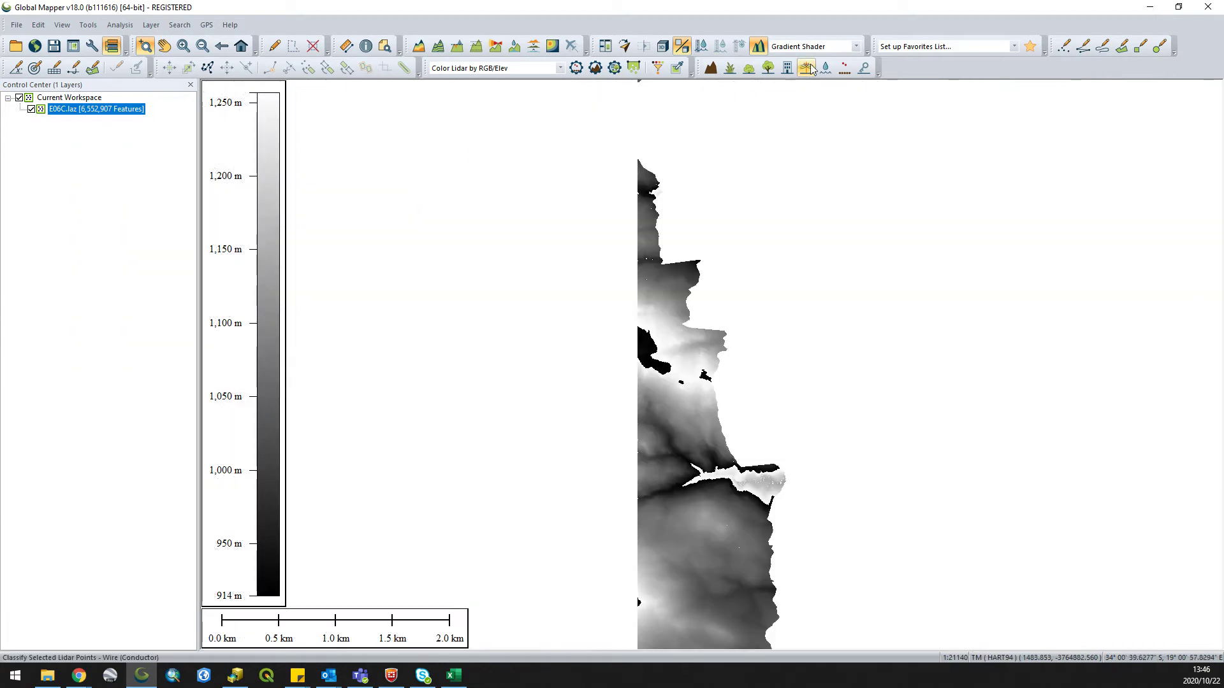
{"action": "left_click", "coordinate": [857, 47]}
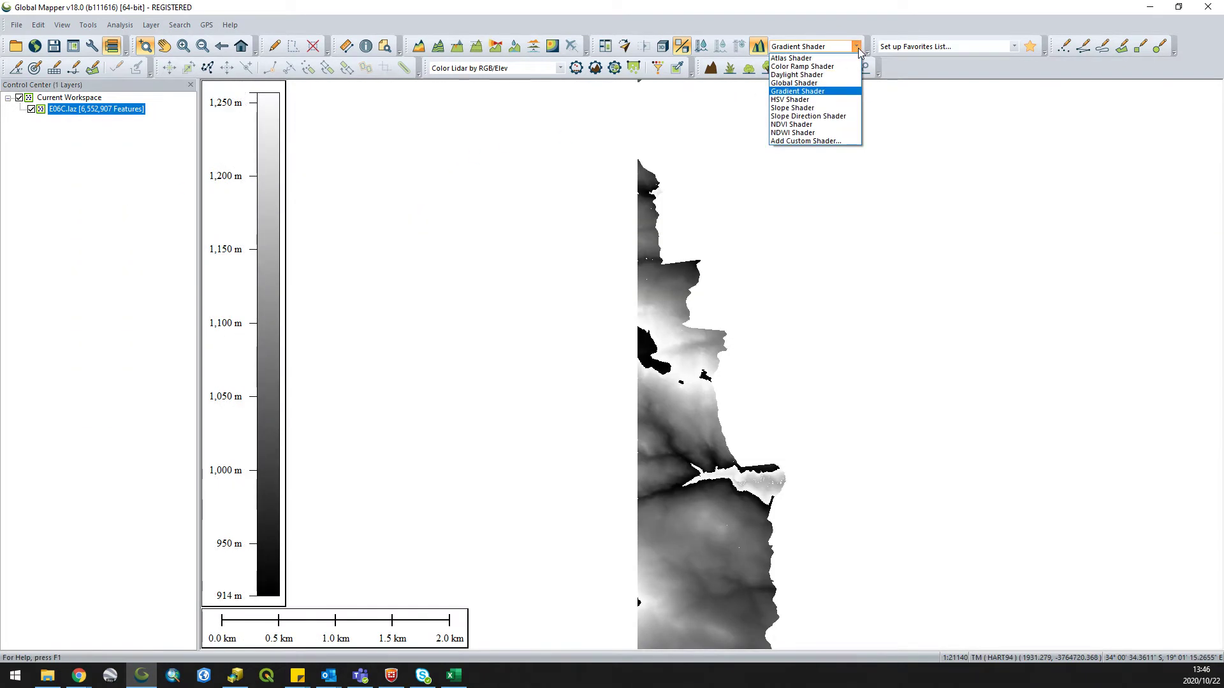
{"action": "left_click", "coordinate": [795, 58]}
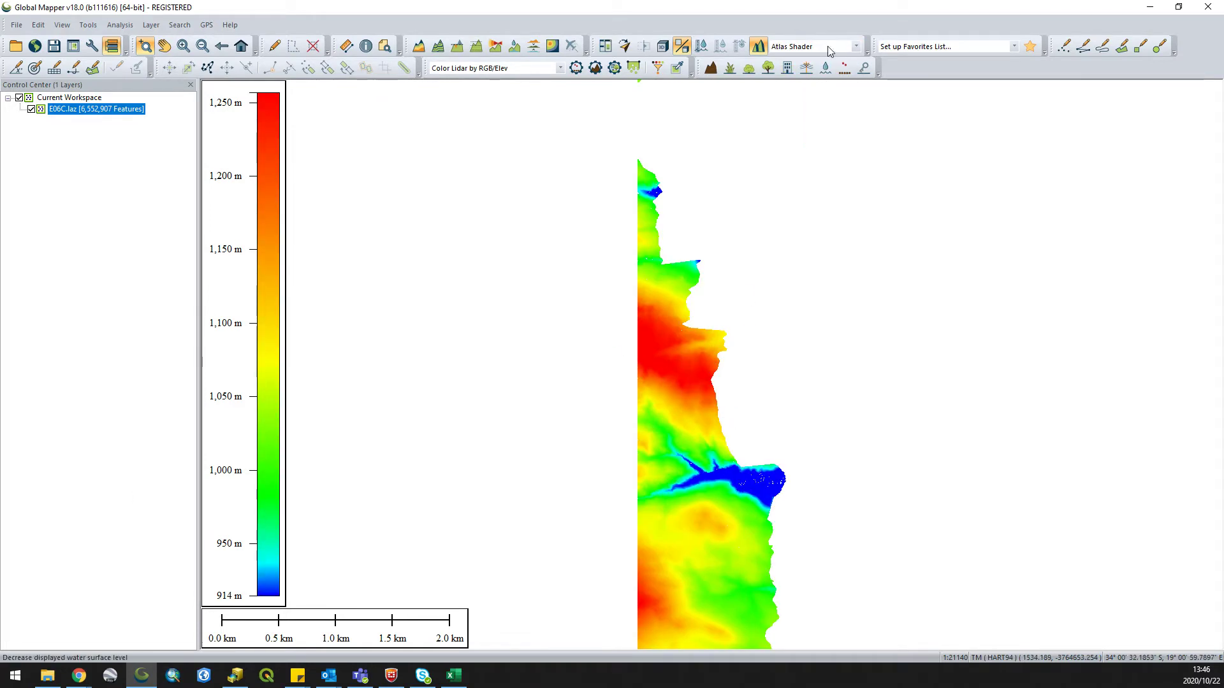
{"action": "left_click", "coordinate": [856, 48]}
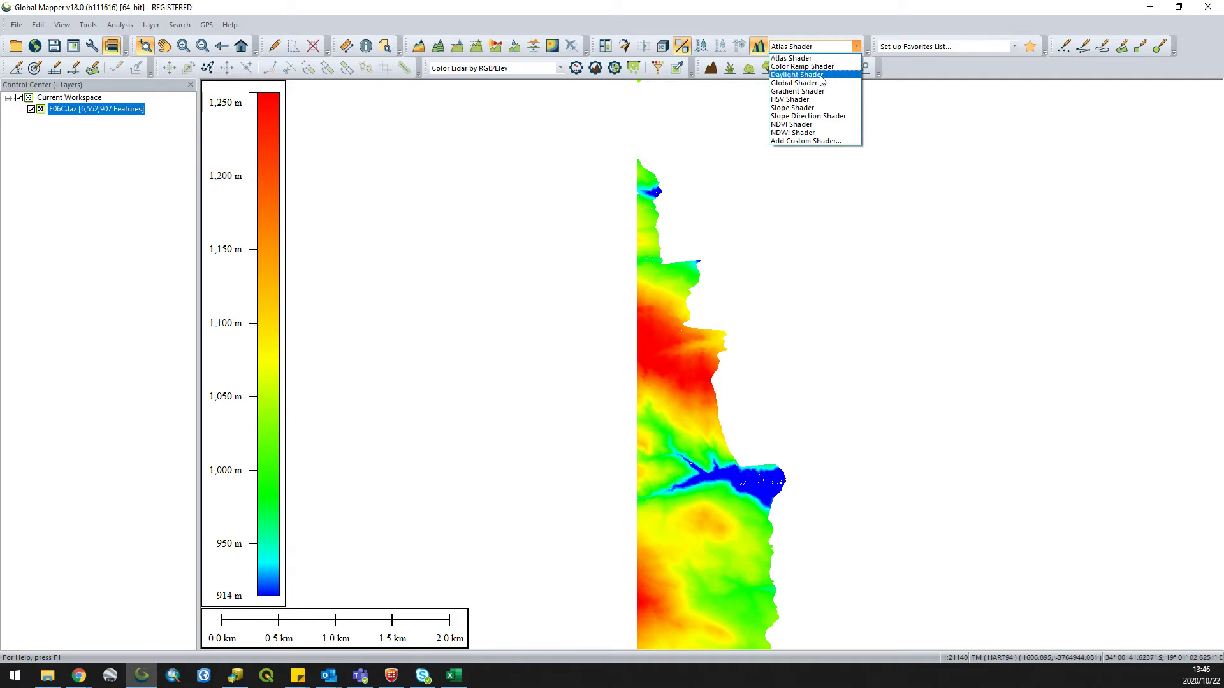
{"action": "left_click", "coordinate": [802, 91]}
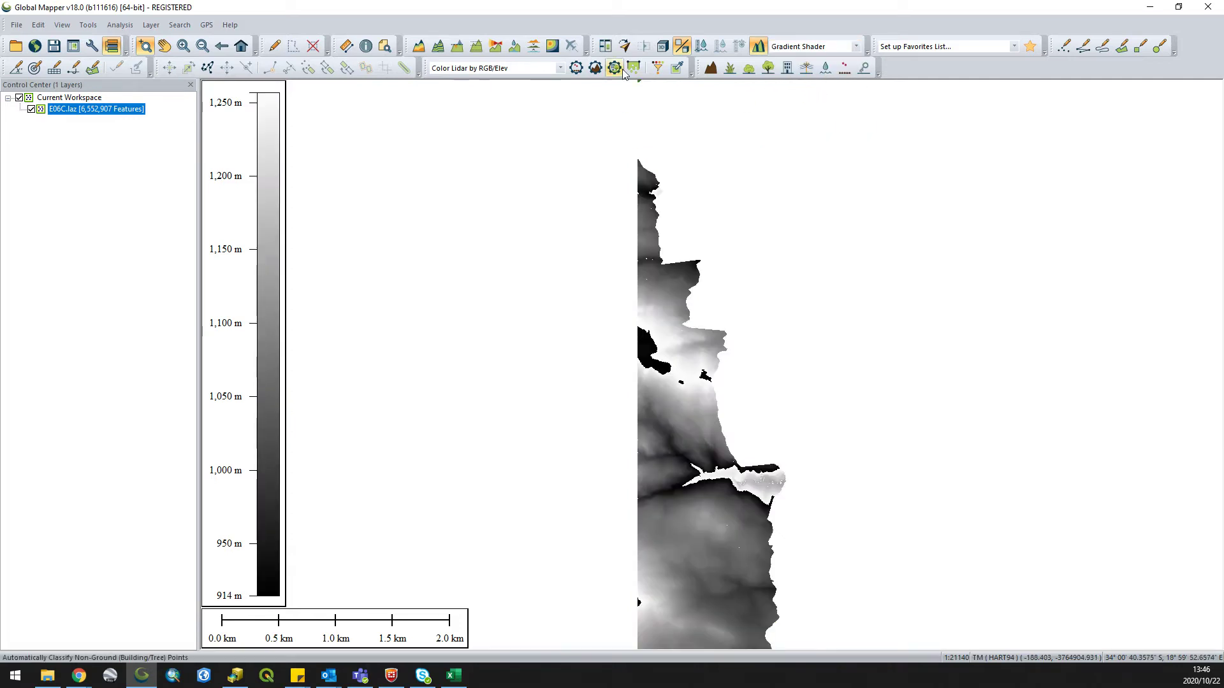
Preview the ground points in the 3D View, rotating the terrain, then close it
{"action": "left_click", "coordinate": [663, 46]}
{"action": "left_click", "coordinate": [261, 98]}
{"action": "scroll", "coordinate": [526, 352], "scroll_direction": "up", "scroll_amount": 5}
{"action": "left_click_drag", "start_coordinate": [526, 353], "coordinate": [628, 337]}
{"action": "left_click", "coordinate": [886, 77]}
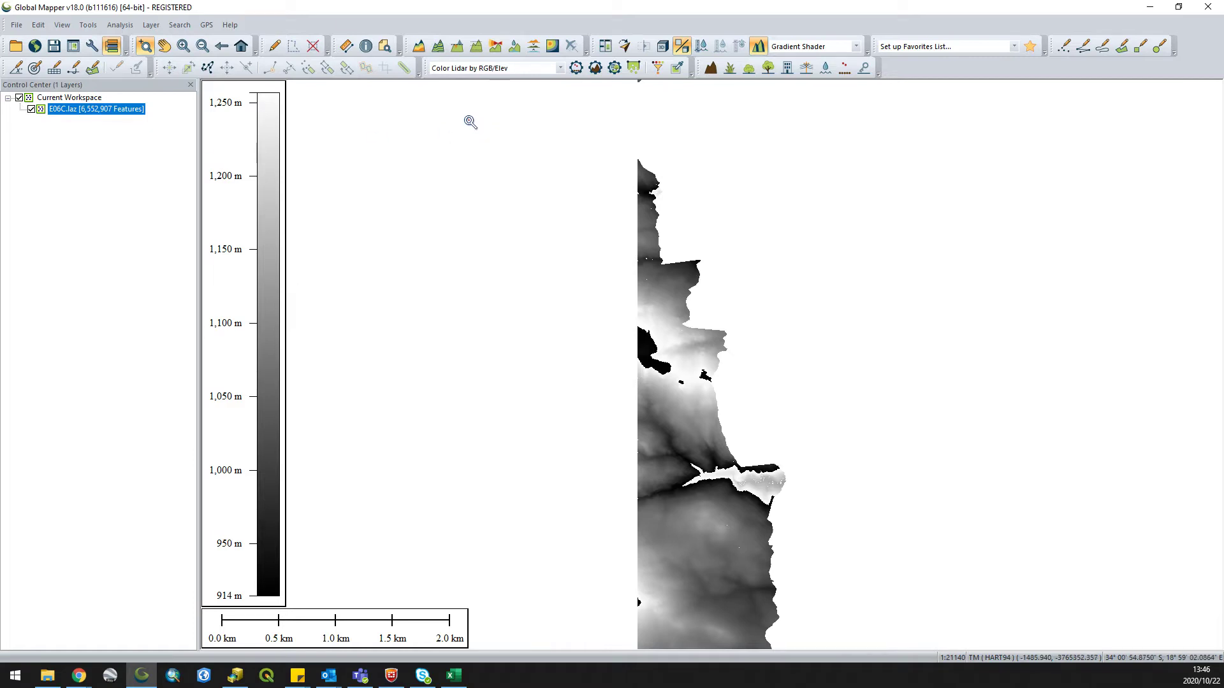
Start a new elevation grid, keeping METERS vertical units and the Triangulation method
{"action": "left_click", "coordinate": [419, 47]}
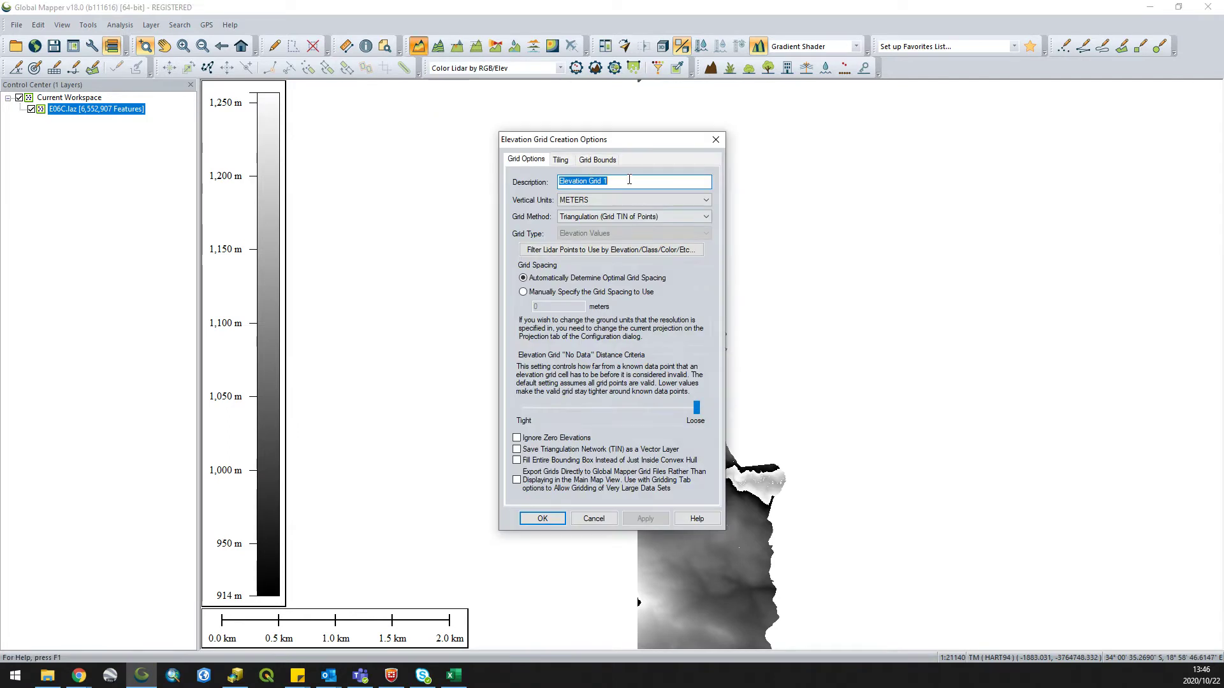
{"action": "left_click_drag", "start_coordinate": [623, 141], "coordinate": [653, 135]}
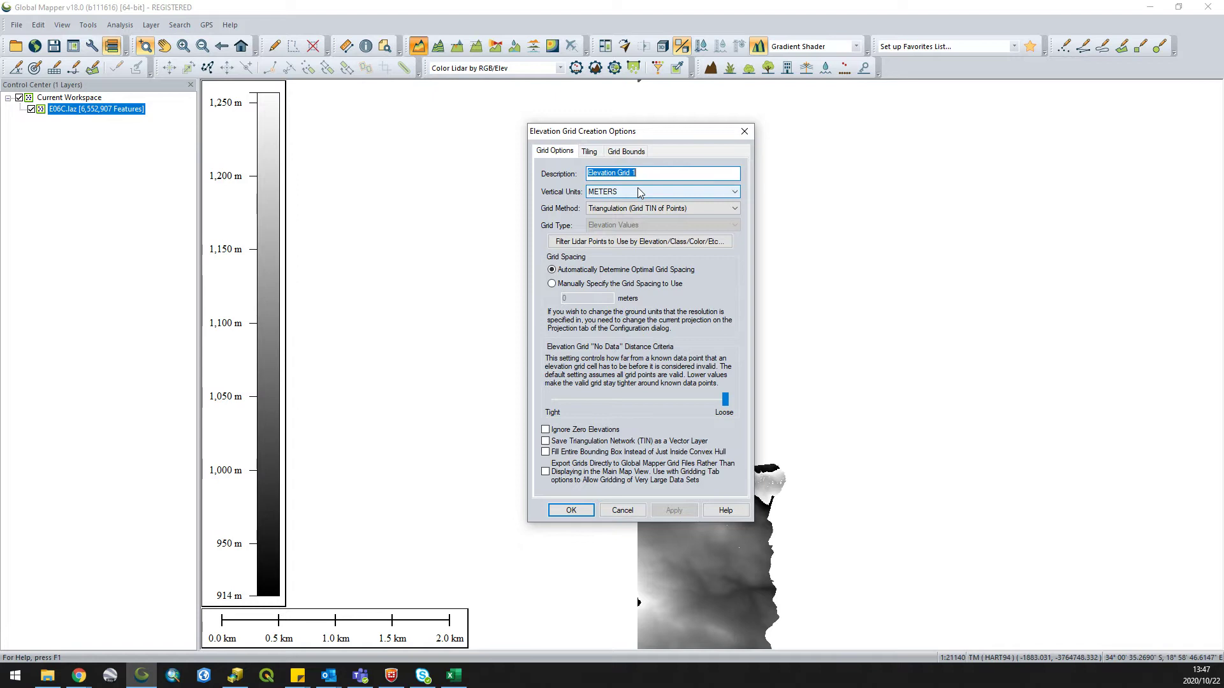
{"action": "left_click", "coordinate": [620, 195]}
{"action": "left_click", "coordinate": [620, 200]}
{"action": "left_click", "coordinate": [622, 191]}
{"action": "left_click", "coordinate": [622, 200]}
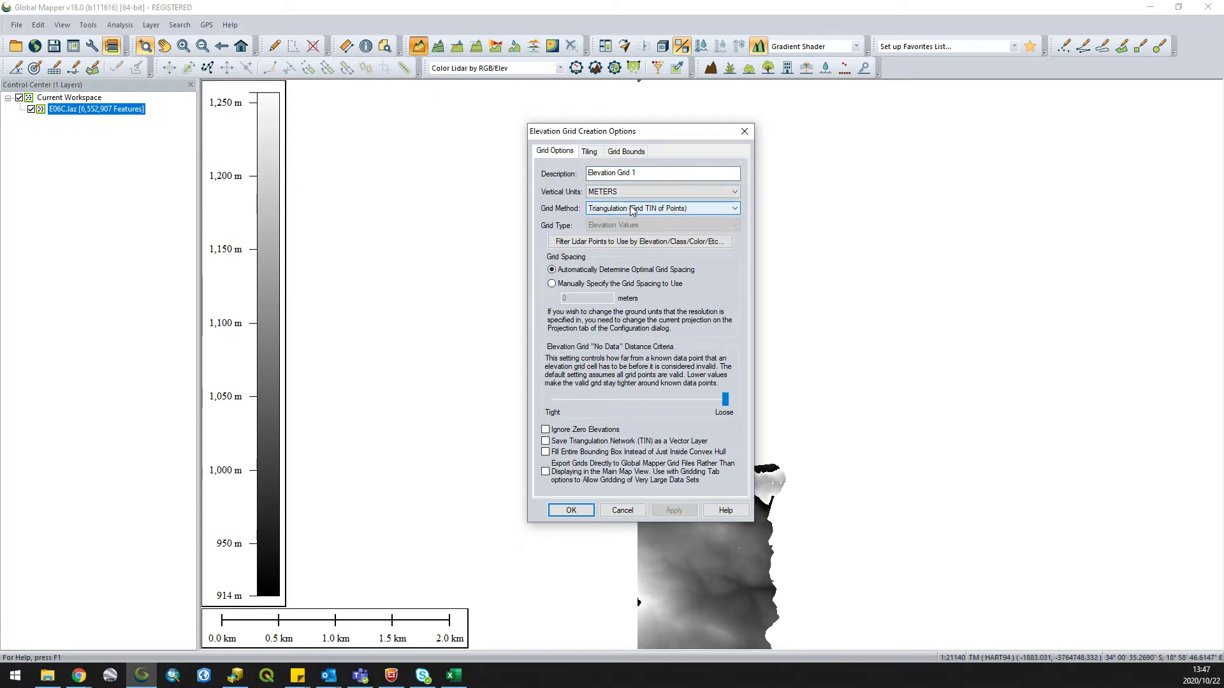
{"action": "left_click", "coordinate": [632, 211]}
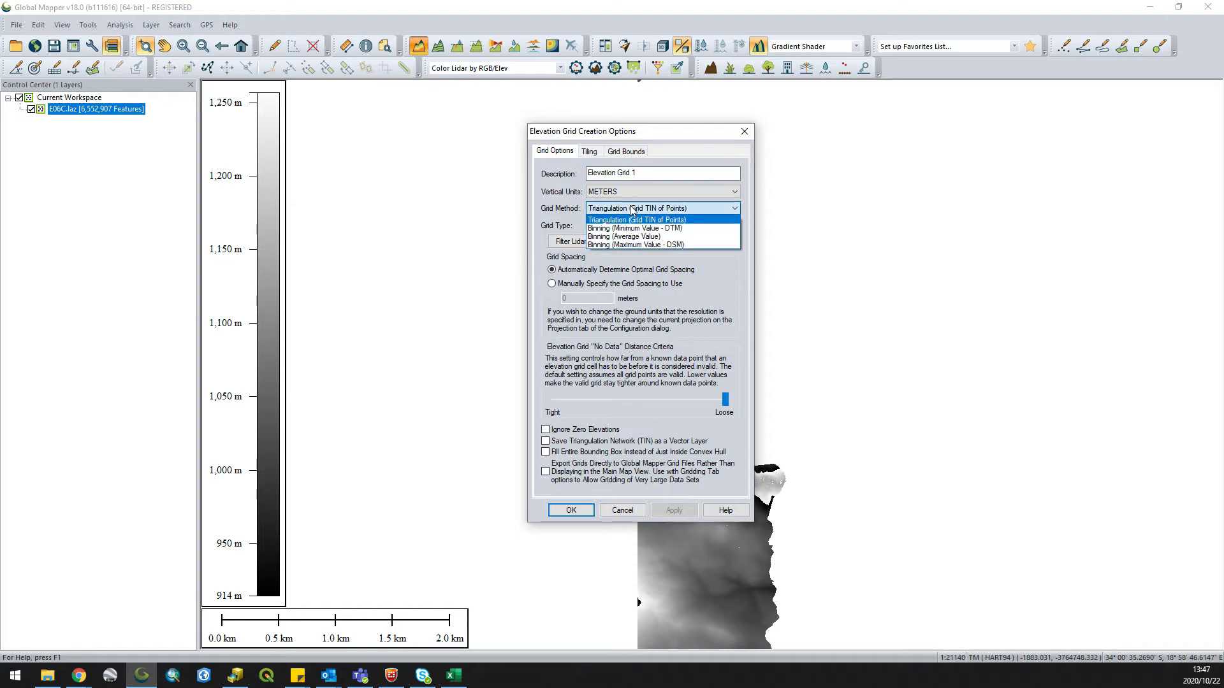
{"action": "left_click", "coordinate": [632, 211]}
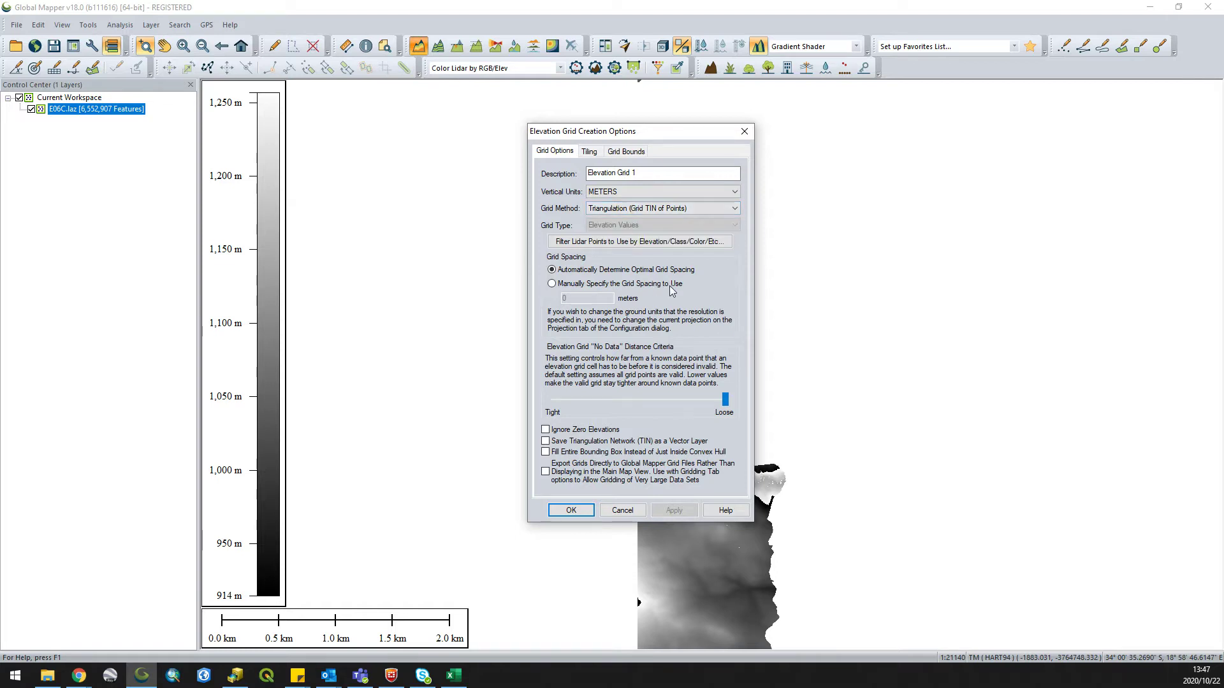
Leave the point filter unchanged, set a manual 1 m grid spacing, and view the tiling options
{"action": "left_click", "coordinate": [599, 244]}
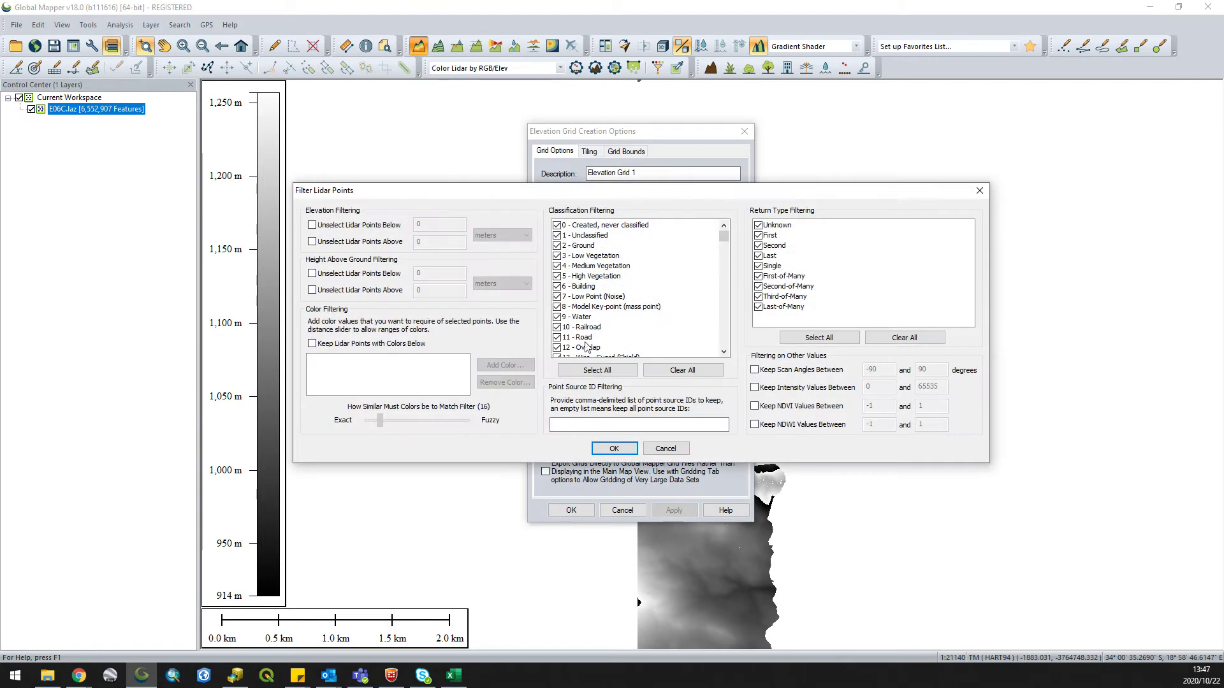
{"action": "left_click", "coordinate": [980, 191]}
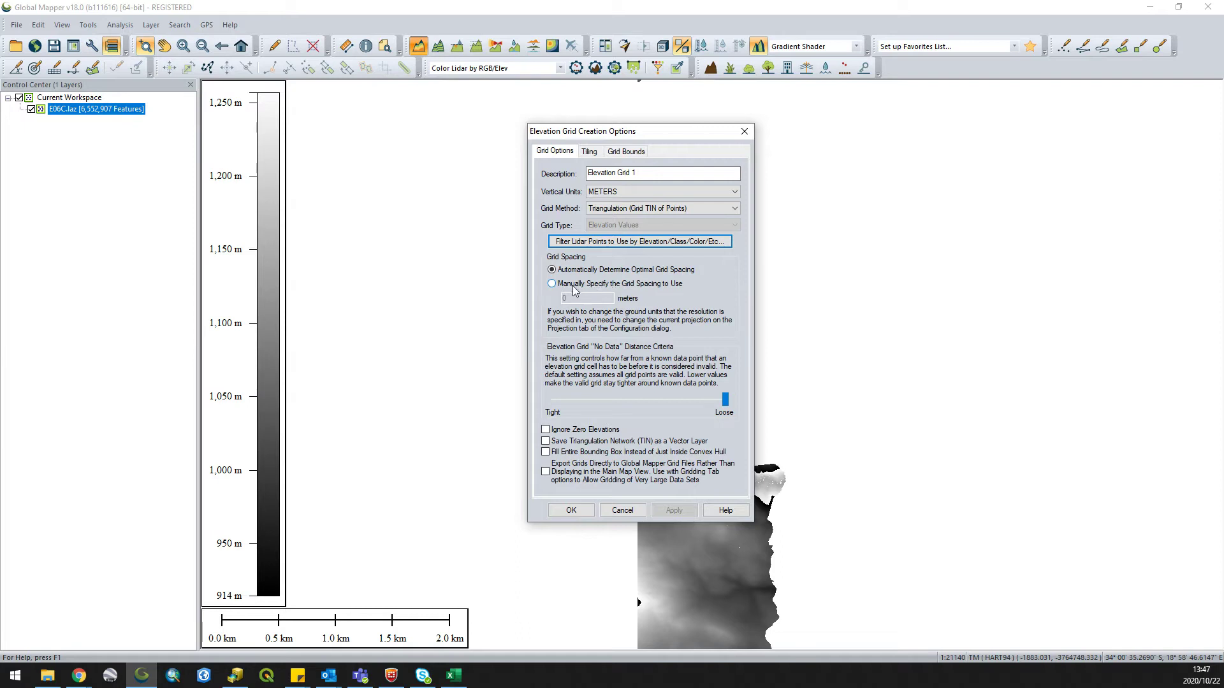
{"action": "left_click", "coordinate": [553, 284]}
{"action": "type", "text": "1"}
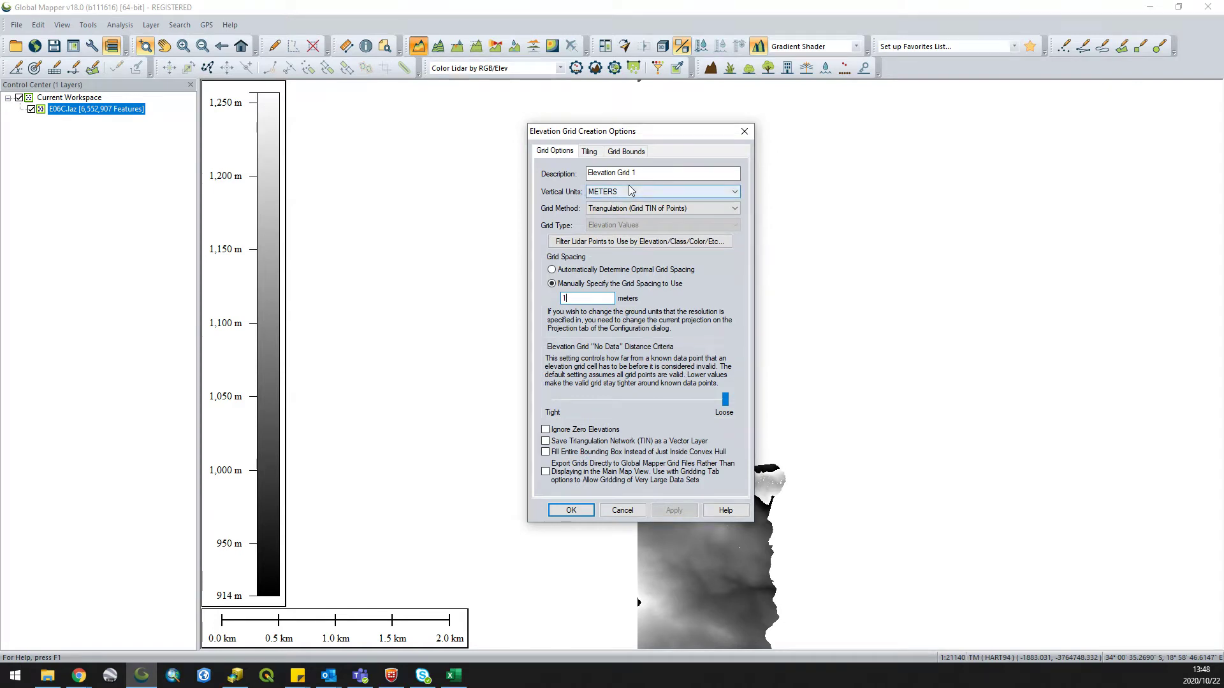
{"action": "left_click", "coordinate": [589, 152]}
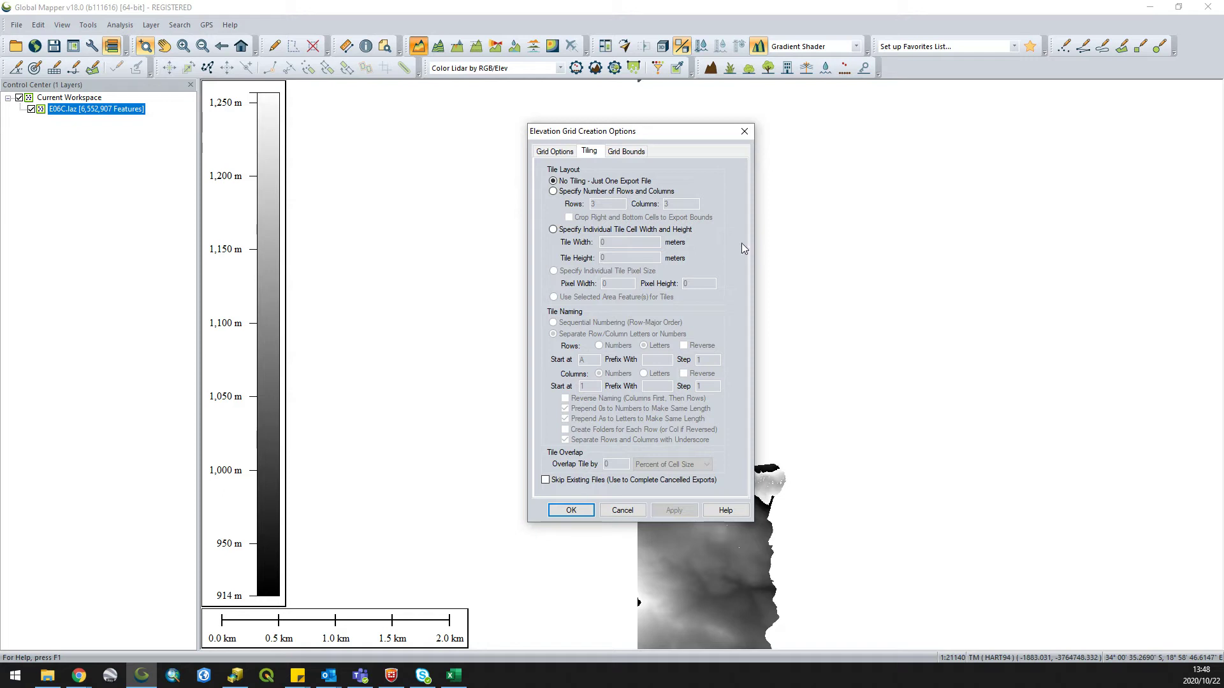
{"action": "left_click_drag", "start_coordinate": [637, 135], "coordinate": [920, 204]}
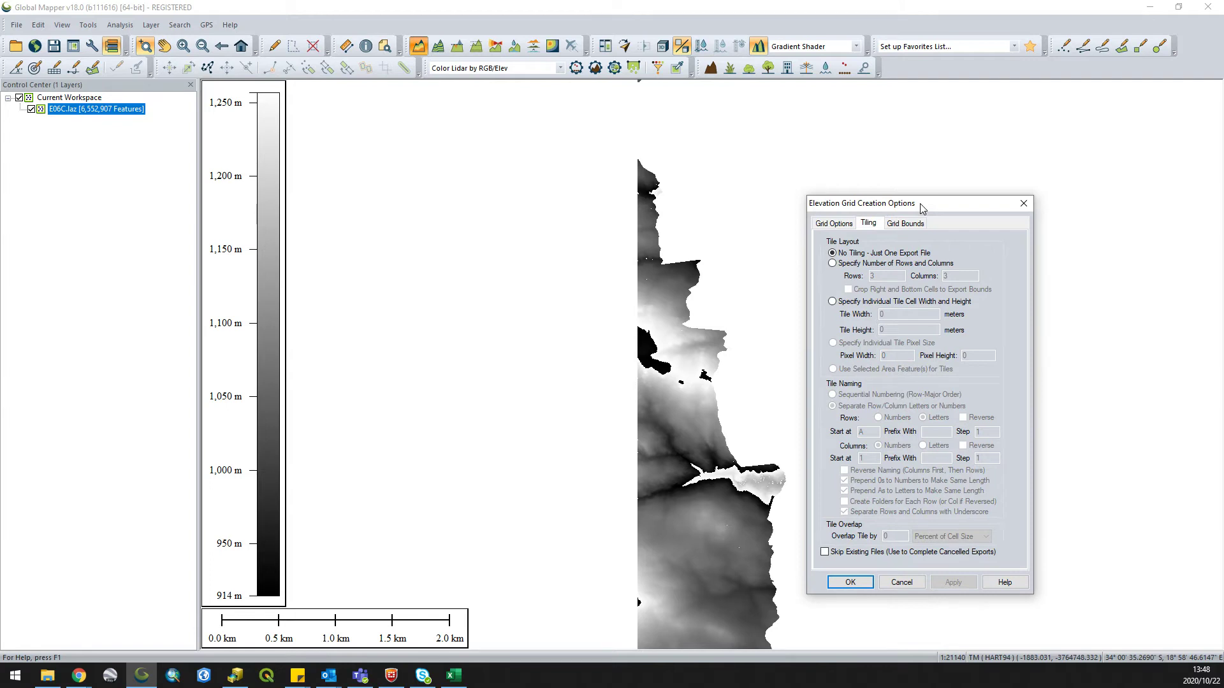
{"action": "left_click_drag", "start_coordinate": [920, 204], "coordinate": [911, 178]}
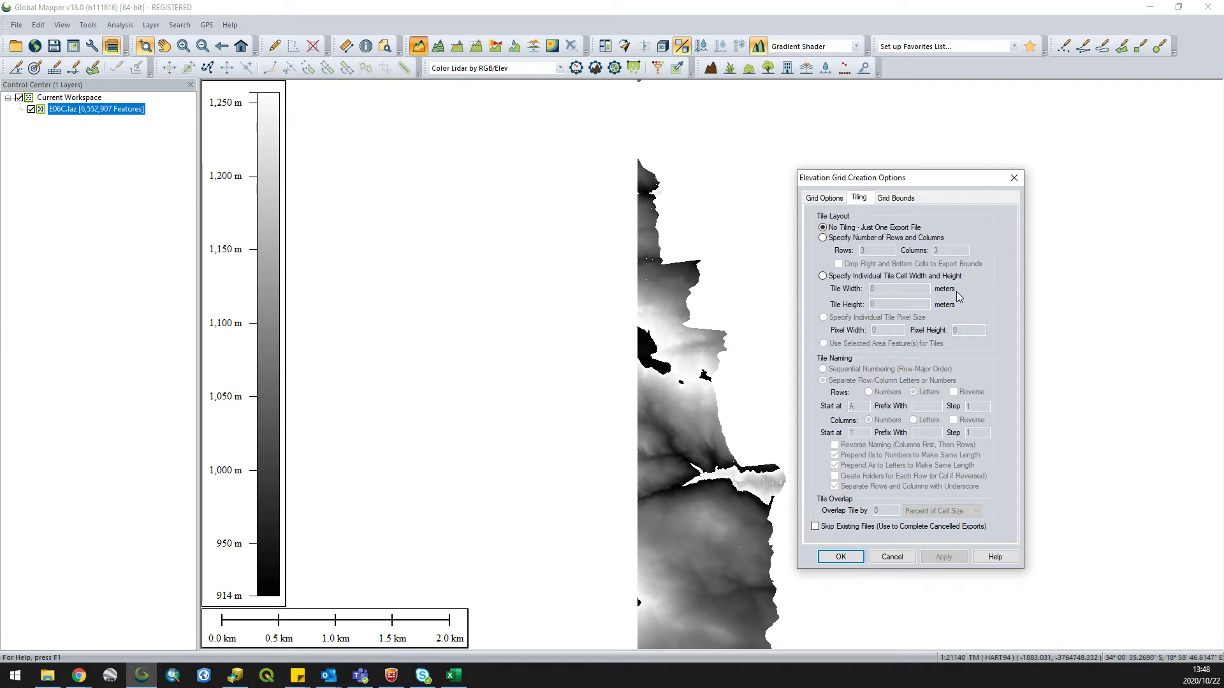
Try drawing a grid extent box, then discard it to keep All Loaded Data bounds
{"action": "left_click", "coordinate": [903, 199]}
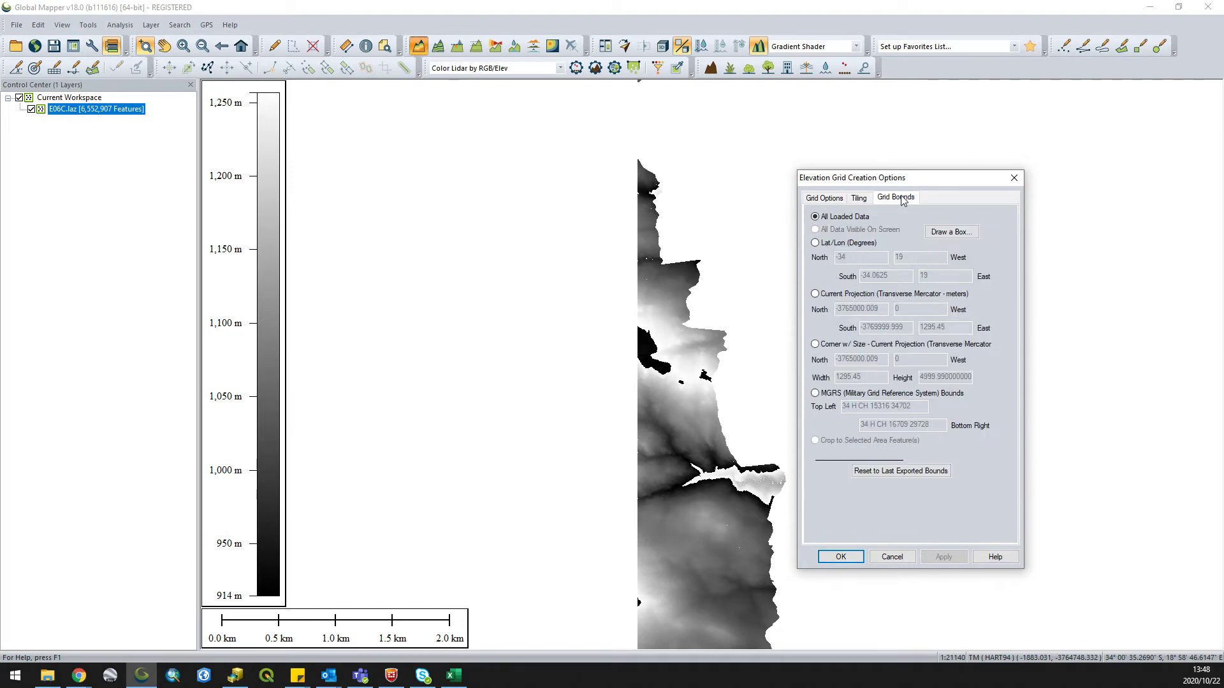
{"action": "left_click_drag", "start_coordinate": [913, 177], "coordinate": [923, 173]}
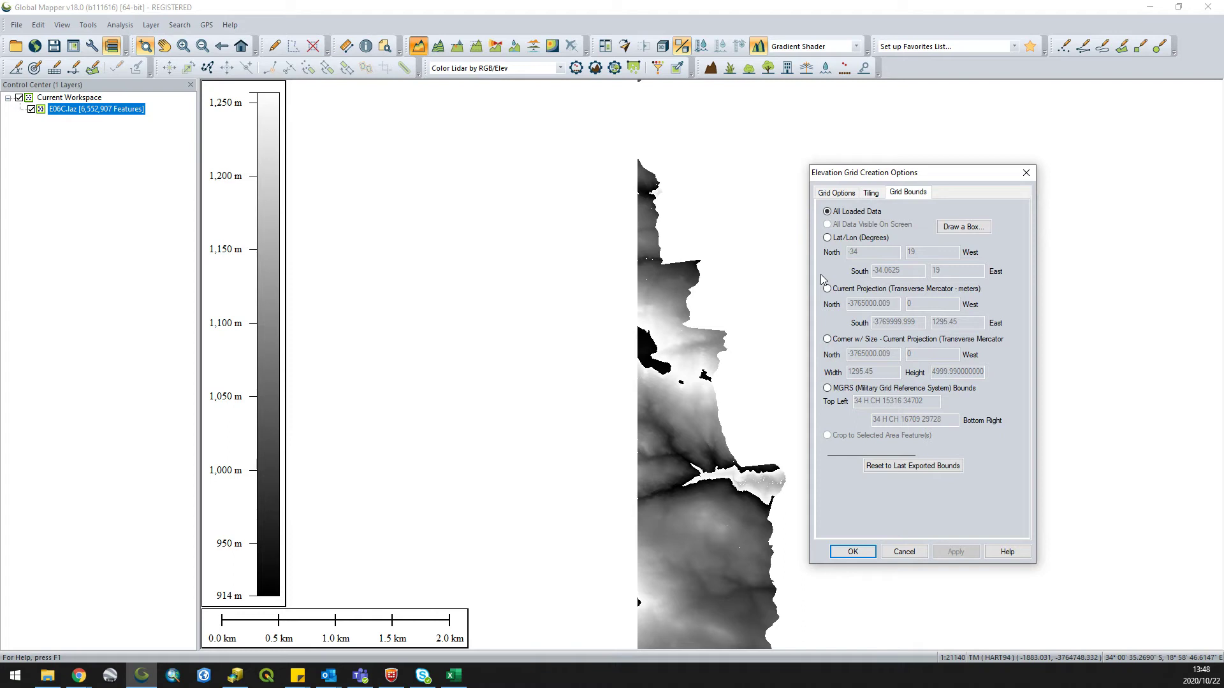
{"action": "left_click", "coordinate": [961, 227]}
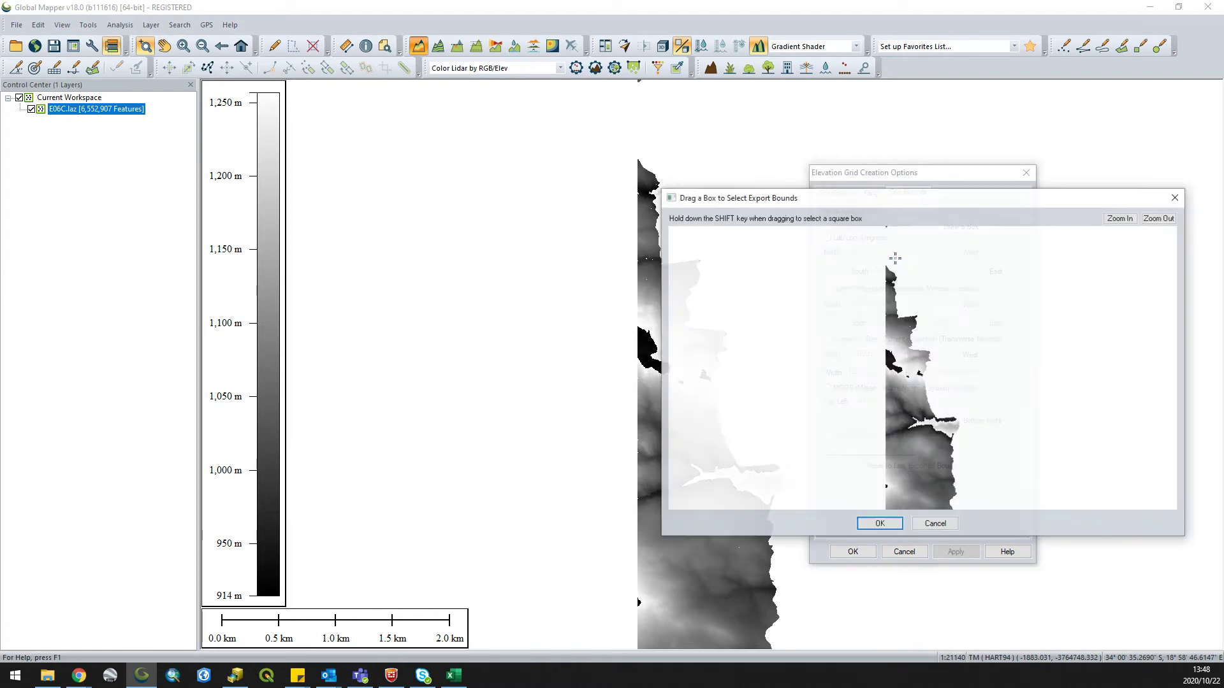
{"action": "left_click_drag", "start_coordinate": [879, 385], "coordinate": [922, 416]}
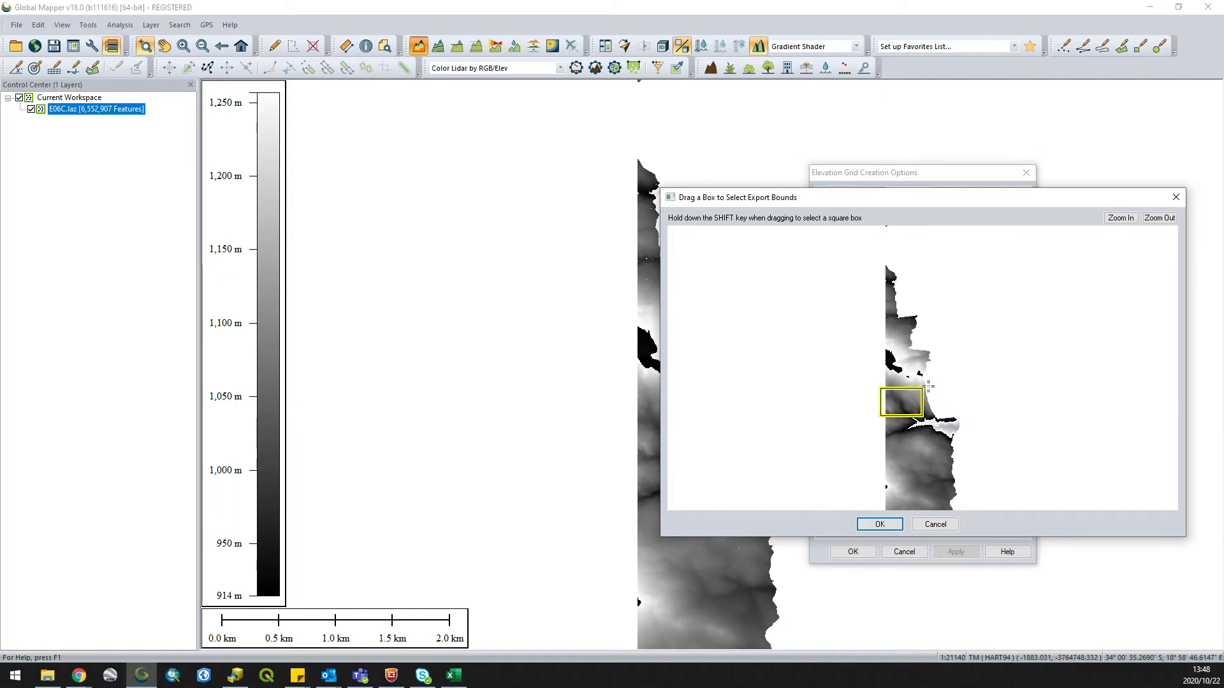
{"action": "left_click", "coordinate": [1176, 197]}
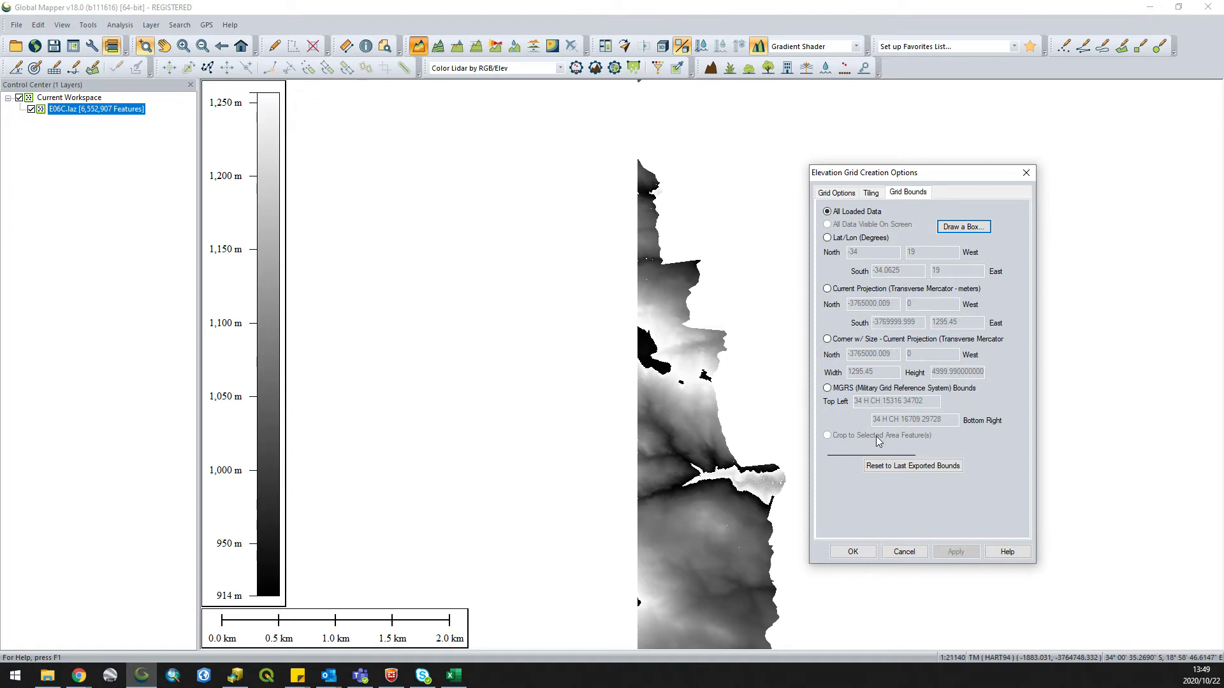
{"action": "left_click", "coordinate": [837, 192]}
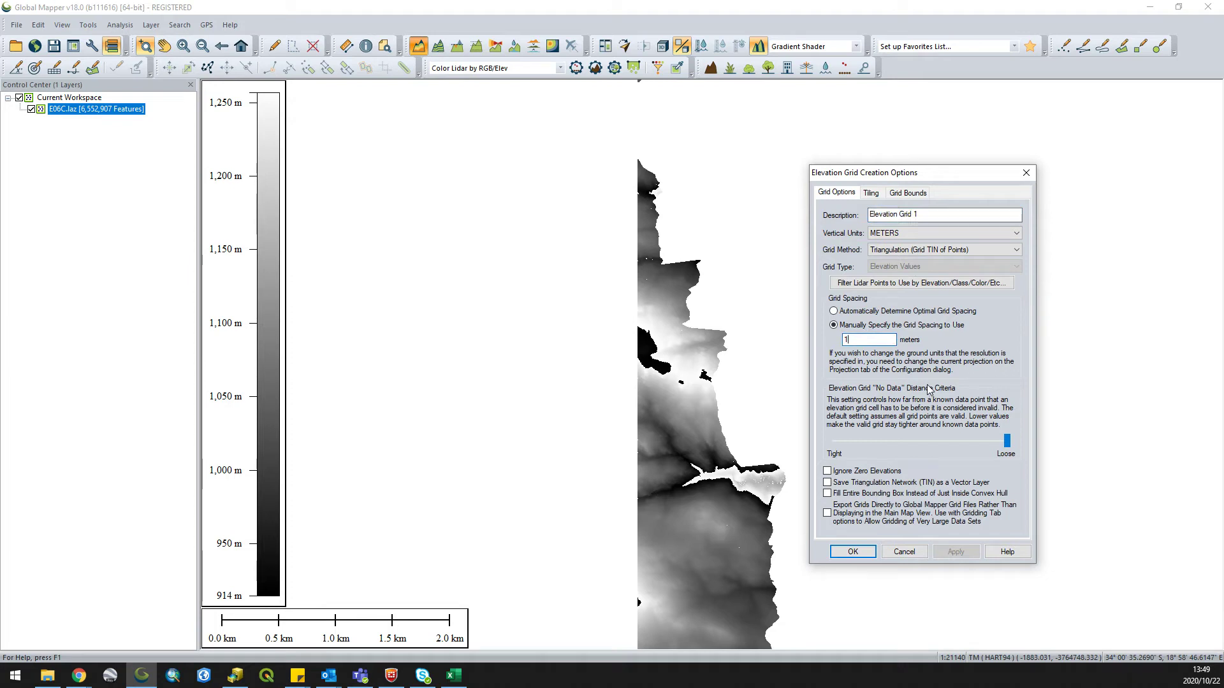
Create Elevation Grid 1 with the 1 m triangulated settings and pan across its terrain
{"action": "left_click", "coordinate": [853, 552]}
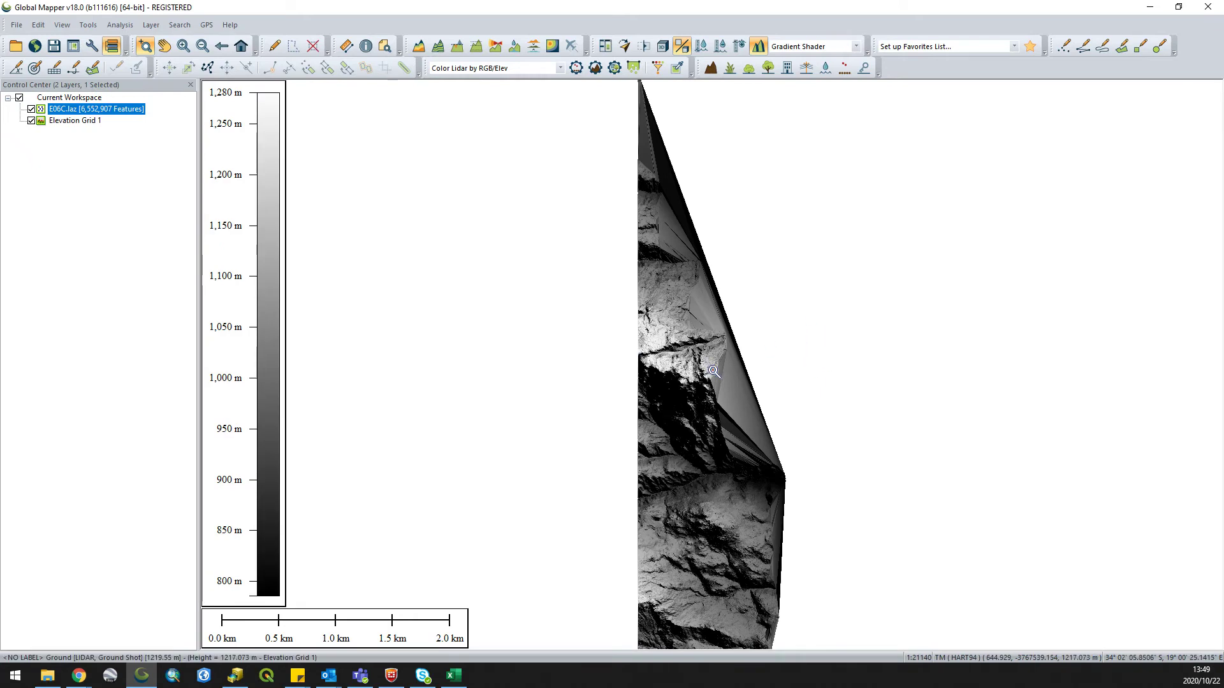
{"action": "scroll", "coordinate": [718, 410], "scroll_direction": "up", "scroll_amount": 5}
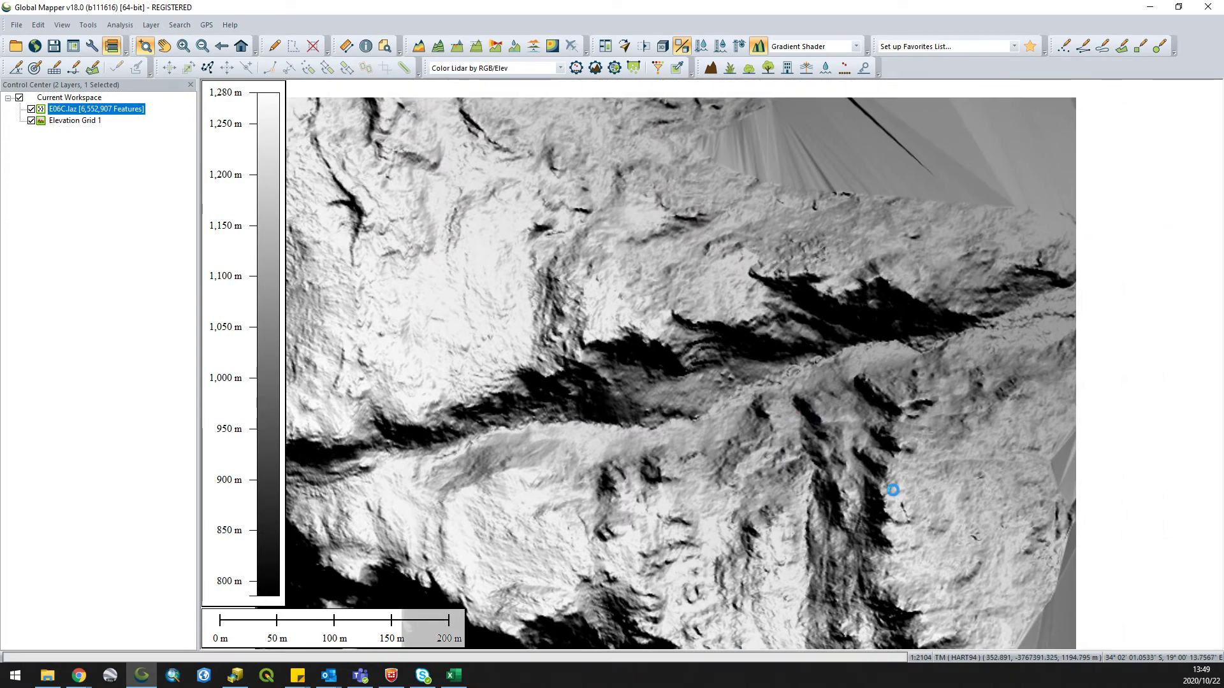
{"action": "left_click_drag", "start_coordinate": [893, 490], "coordinate": [820, 250]}
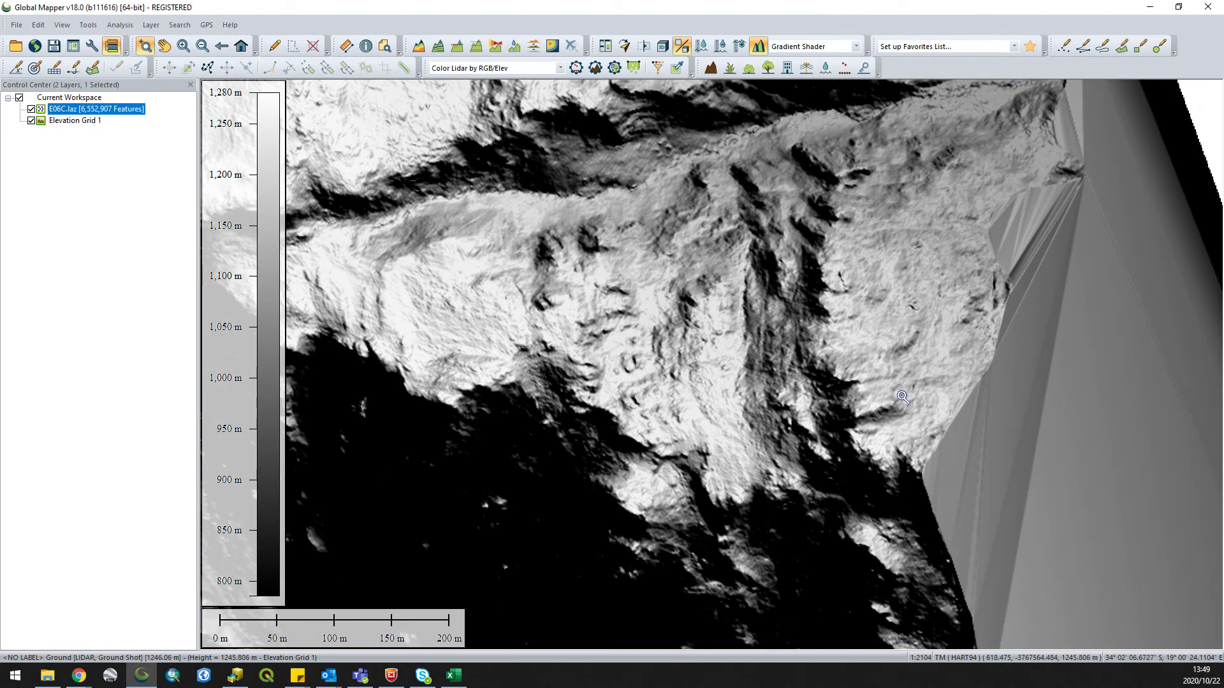
{"action": "left_click_drag", "start_coordinate": [955, 401], "coordinate": [906, 491]}
{"action": "left_click_drag", "start_coordinate": [922, 375], "coordinate": [740, 147]}
{"action": "left_click_drag", "start_coordinate": [685, 191], "coordinate": [673, 83]}
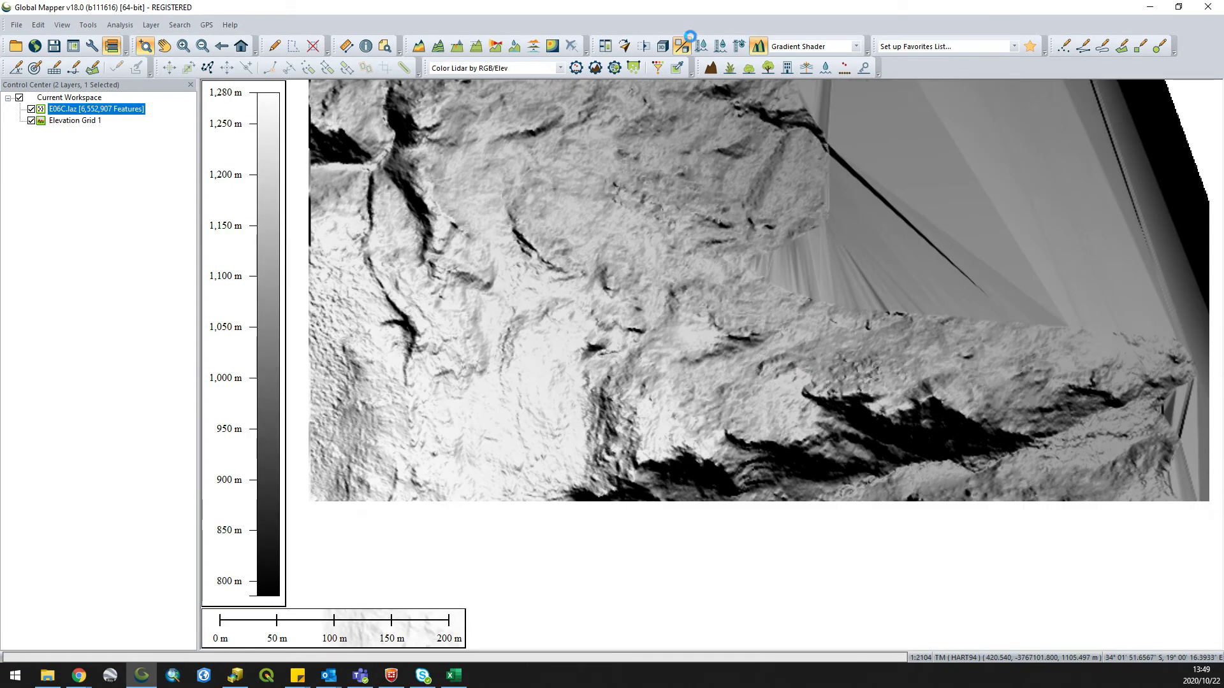
Preview the new grid in the 3D View, then hide the E06C.laz point layer
{"action": "left_click", "coordinate": [669, 48]}
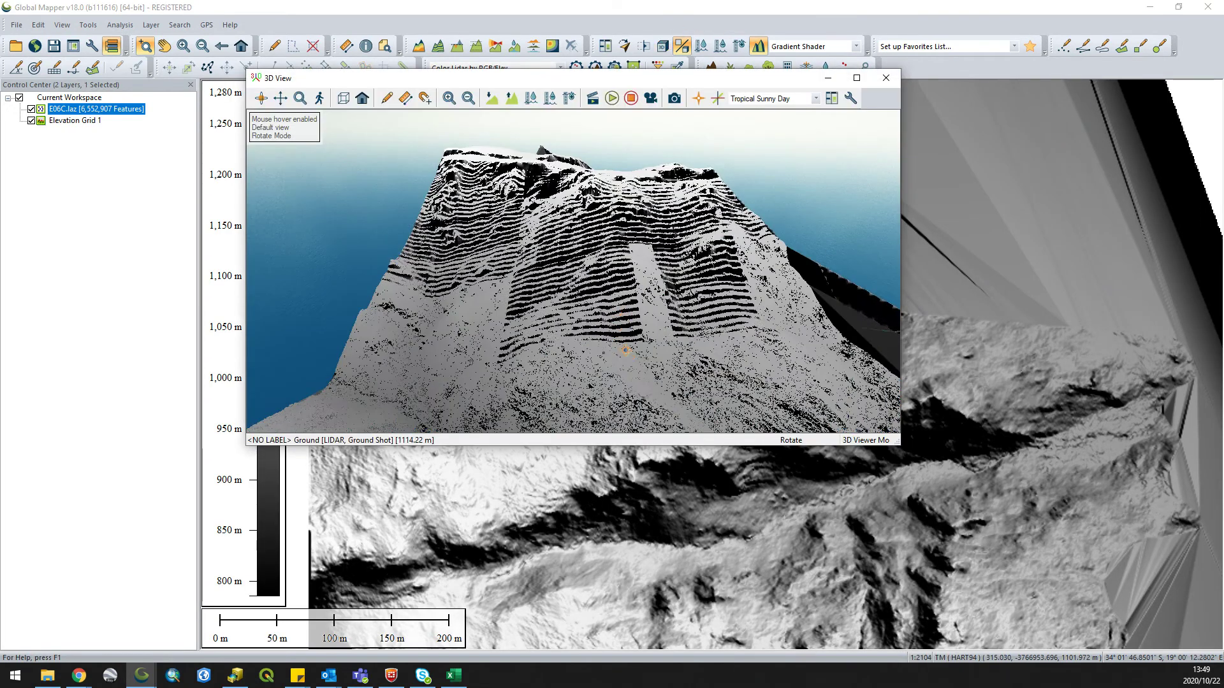
{"action": "left_click", "coordinate": [885, 78]}
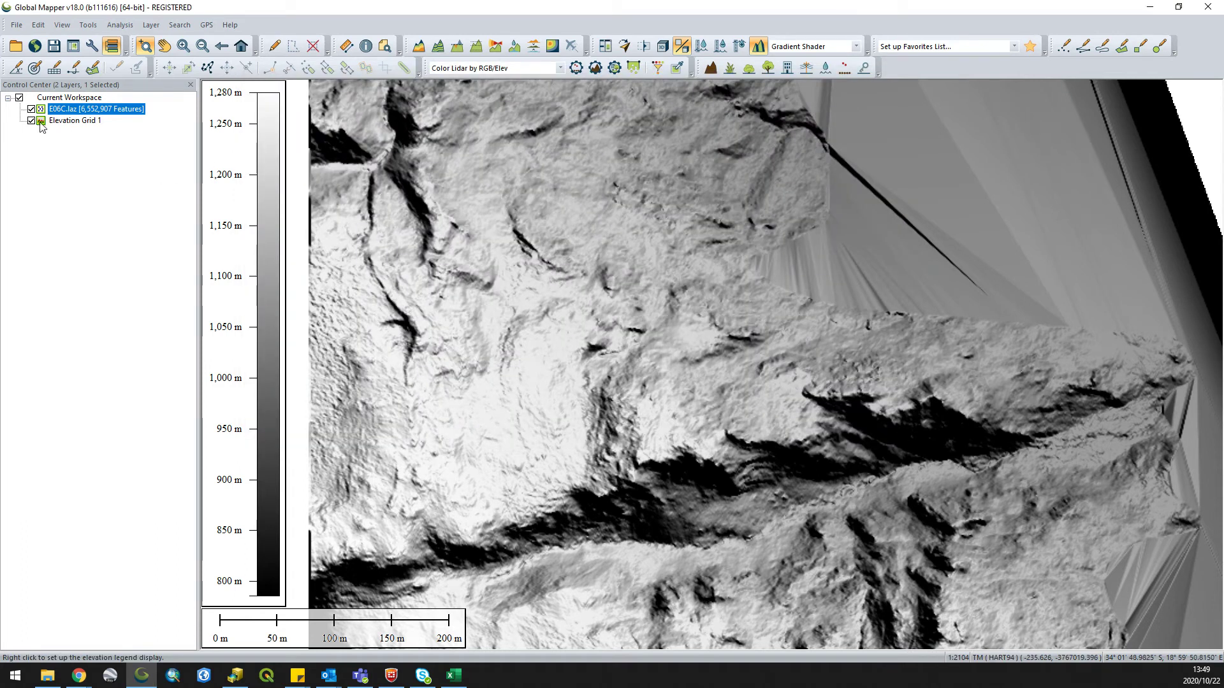
{"action": "left_click", "coordinate": [31, 110]}
{"action": "left_click", "coordinate": [72, 121]}
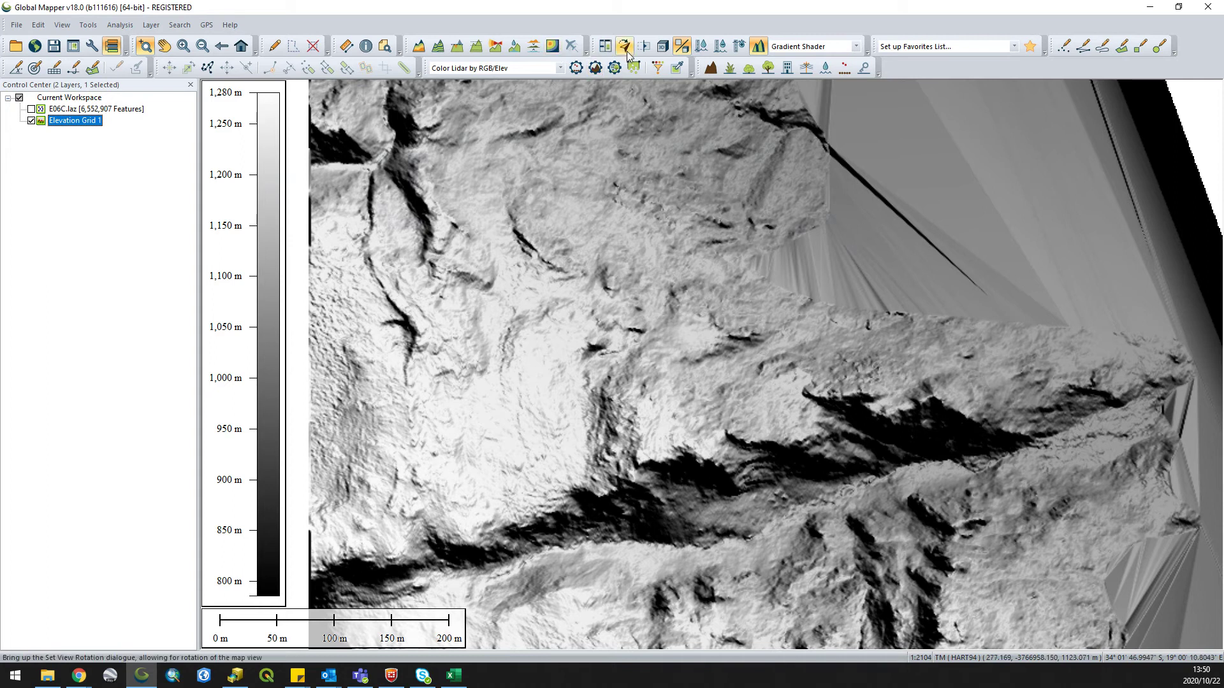
{"action": "left_click", "coordinate": [663, 47]}
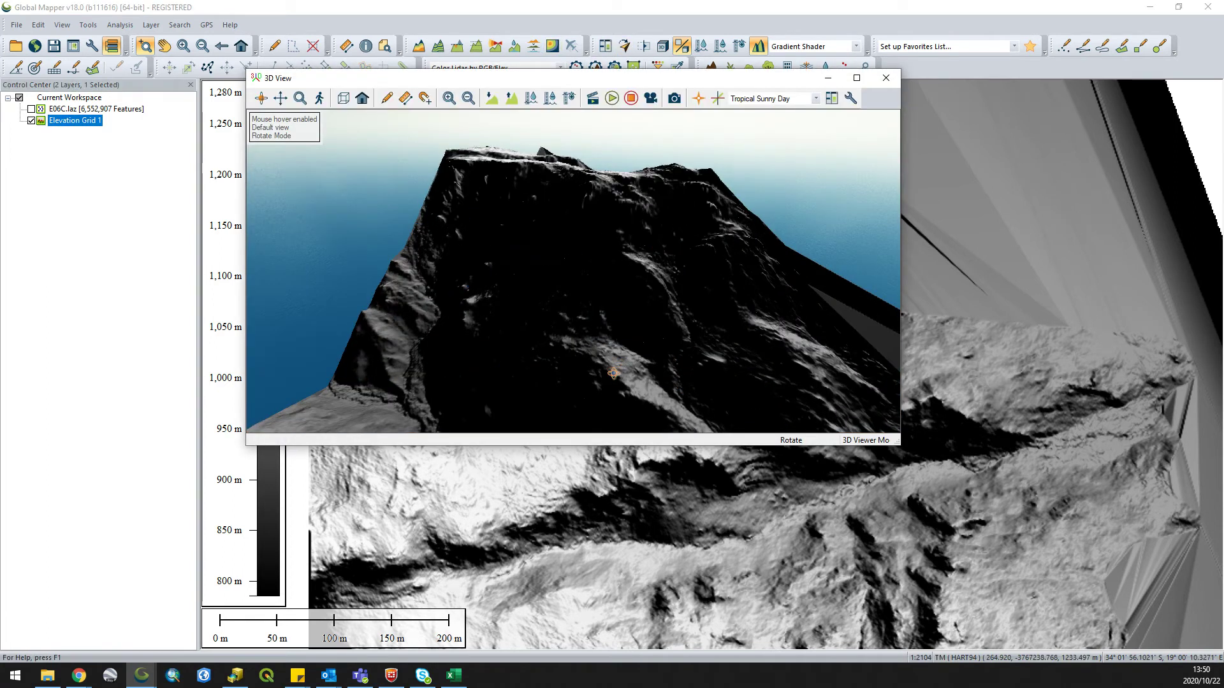
{"action": "left_click_drag", "start_coordinate": [641, 332], "coordinate": [577, 341]}
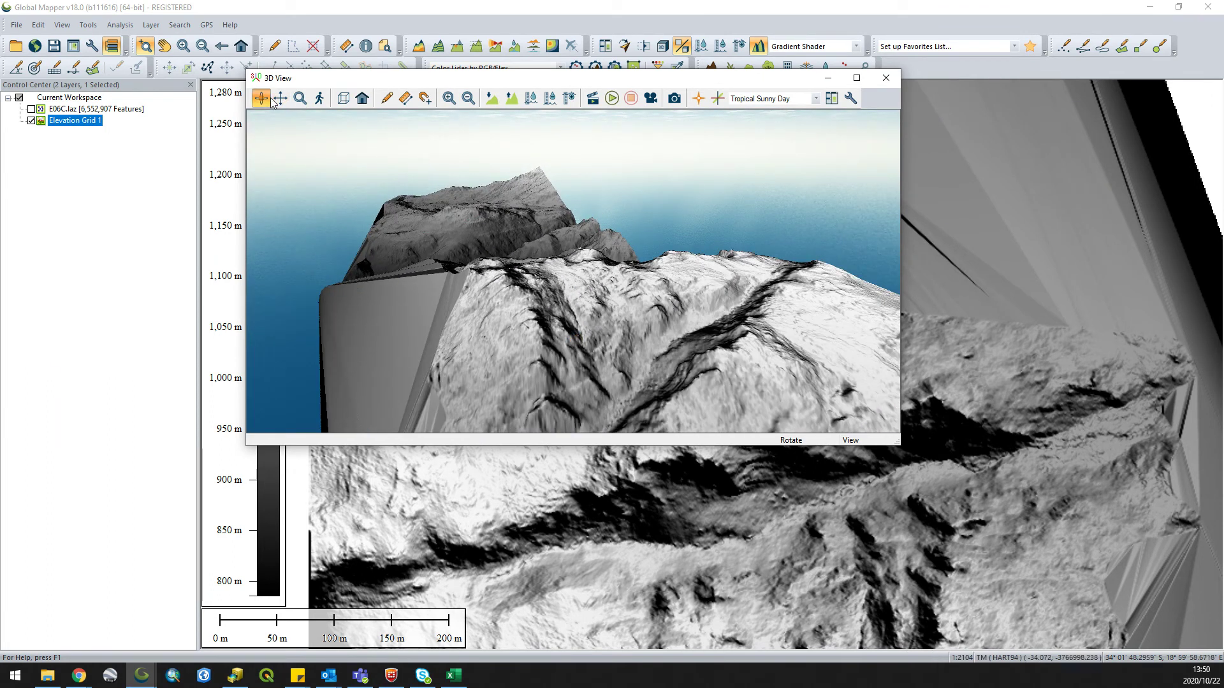
{"action": "left_click", "coordinate": [511, 99]}
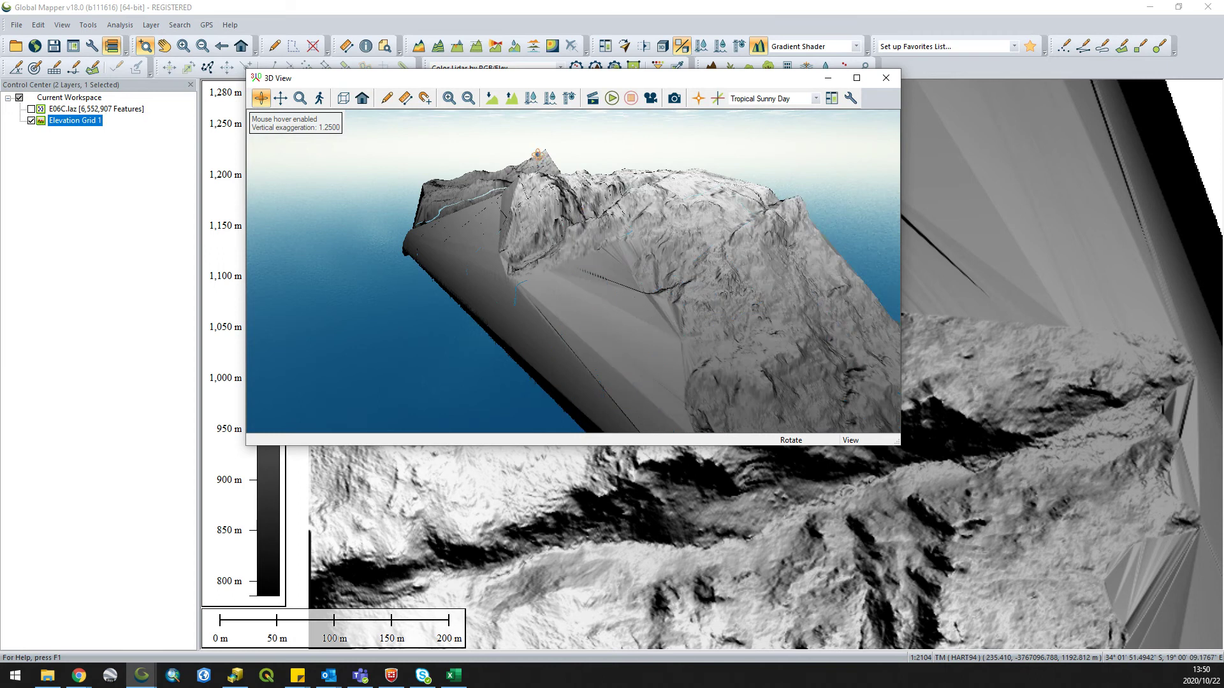
{"action": "left_click", "coordinate": [511, 100]}
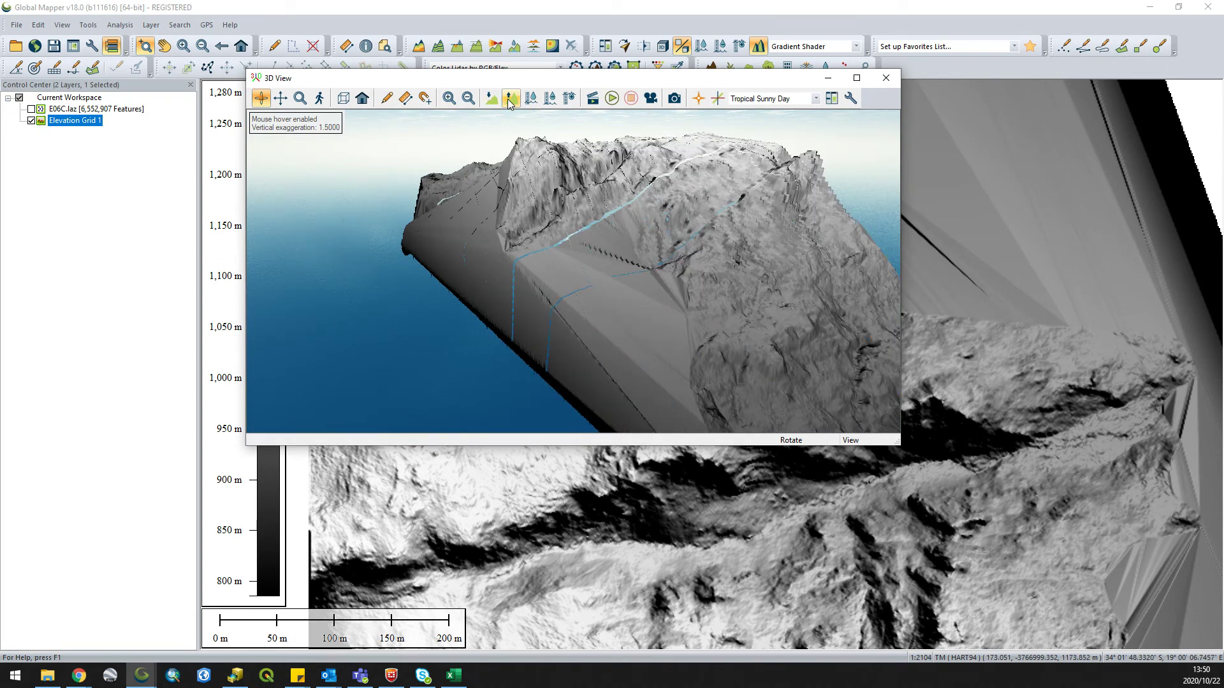
{"action": "left_click", "coordinate": [491, 100]}
{"action": "left_click", "coordinate": [492, 100]}
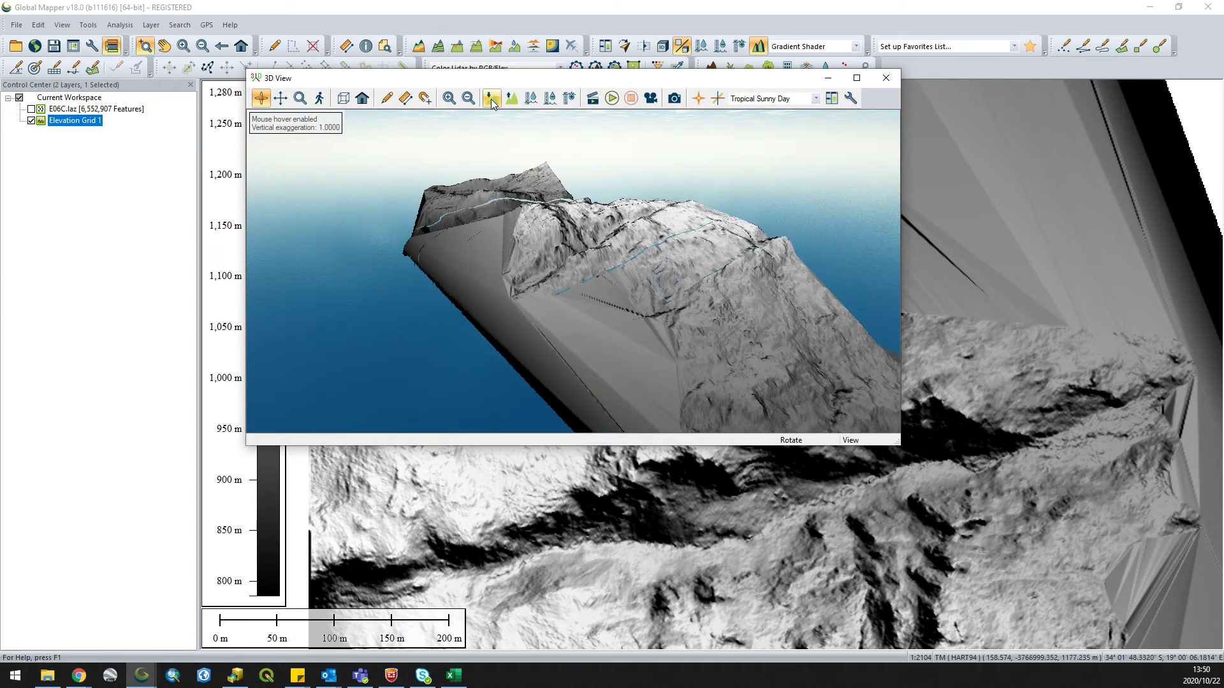
{"action": "left_click", "coordinate": [491, 100]}
{"action": "left_click_drag", "start_coordinate": [693, 315], "coordinate": [663, 320]}
{"action": "left_click", "coordinate": [886, 79]}
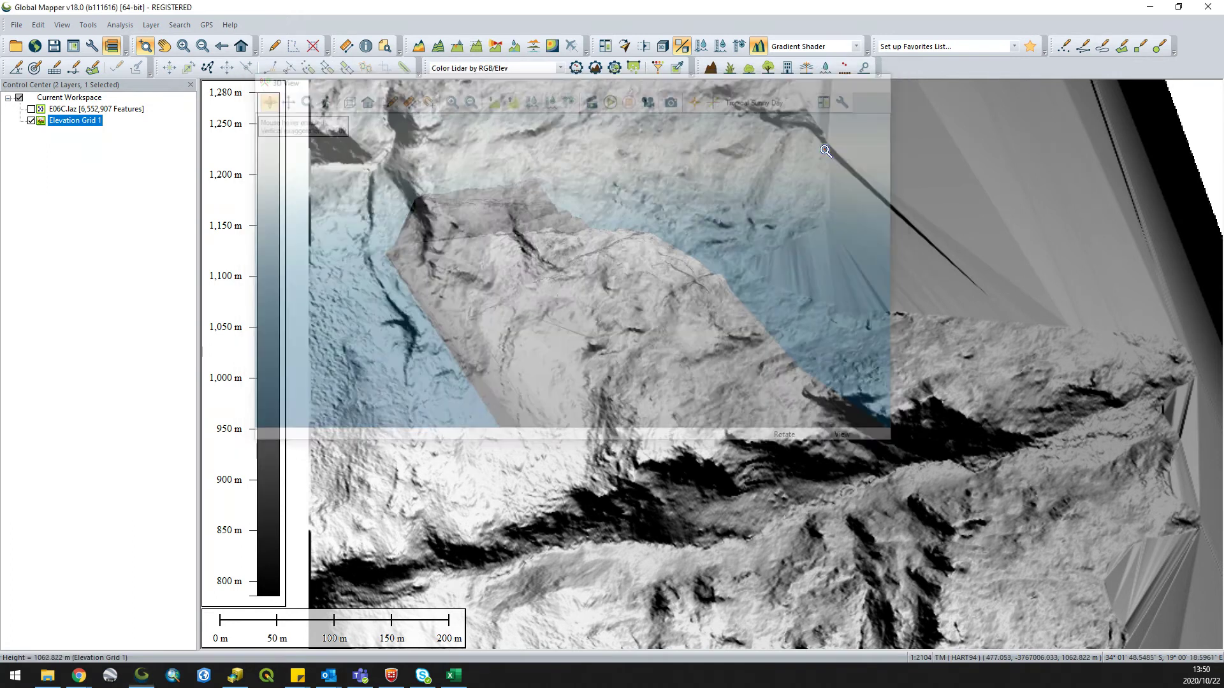
Zoom the map to the full extent of Elevation Grid 1
{"action": "right_click", "coordinate": [68, 129]}
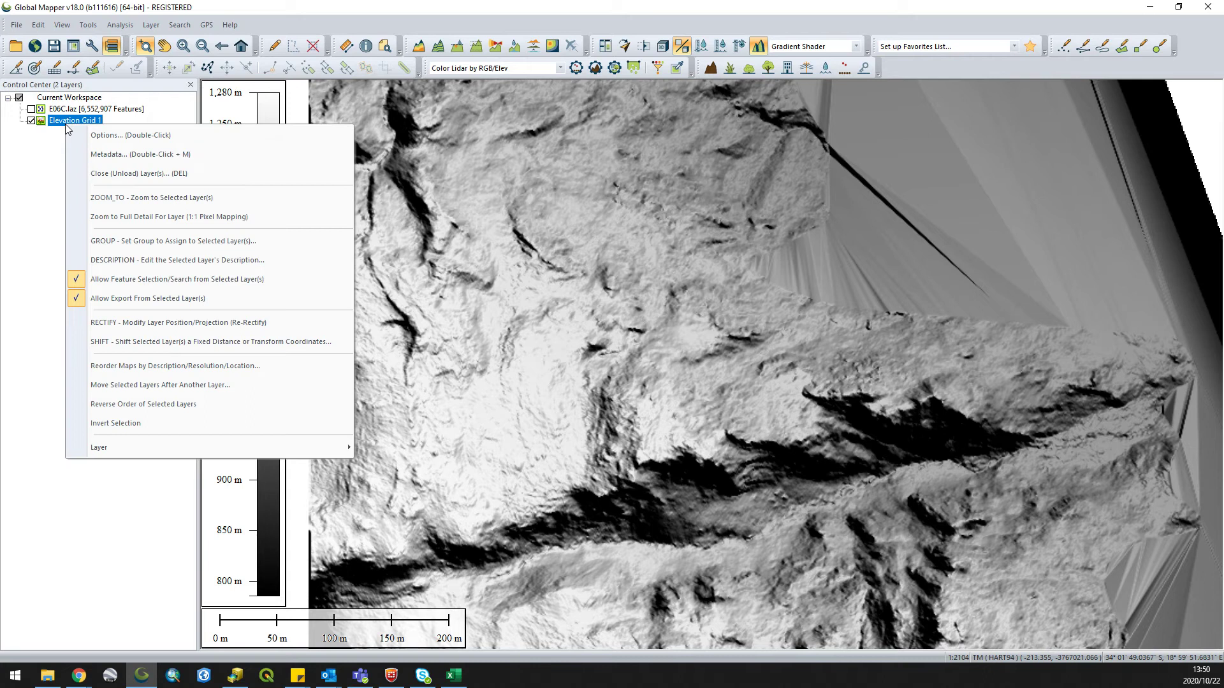
{"action": "left_click", "coordinate": [109, 196]}
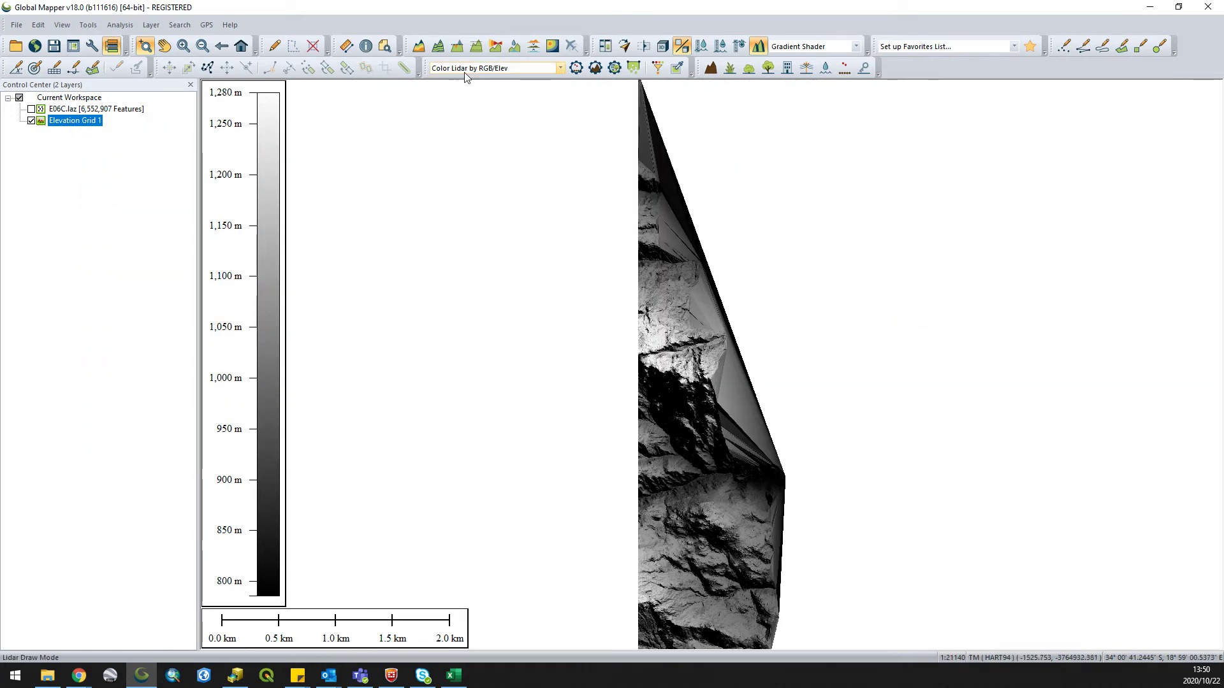
Open Contour Generation Options, set the interval to 10, and check the minor and major multipliers
{"action": "left_click", "coordinate": [437, 46]}
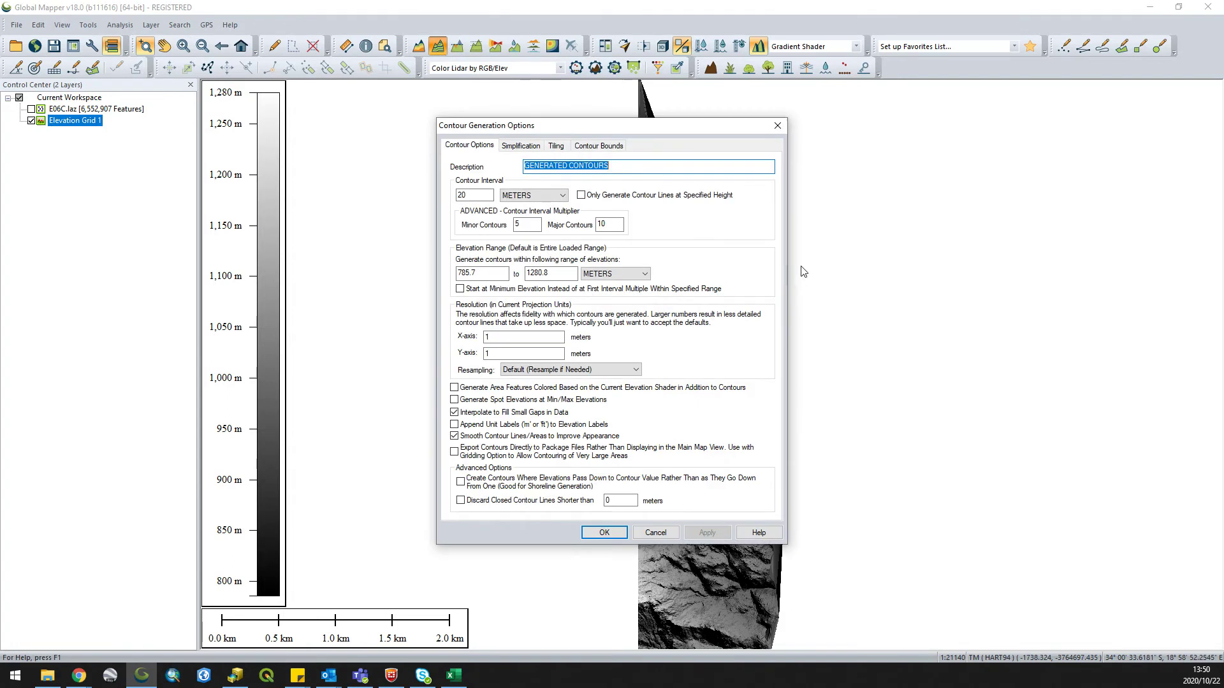
{"action": "left_click_drag", "start_coordinate": [605, 133], "coordinate": [656, 144]}
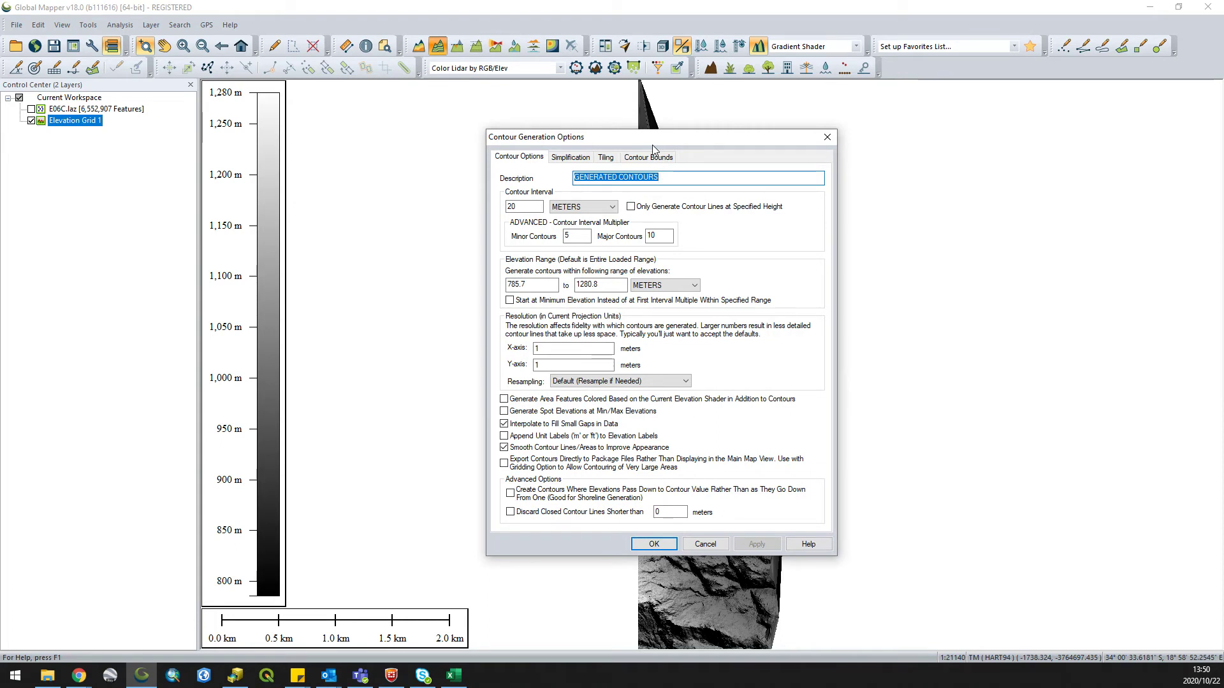
{"action": "double_click", "coordinate": [518, 208]}
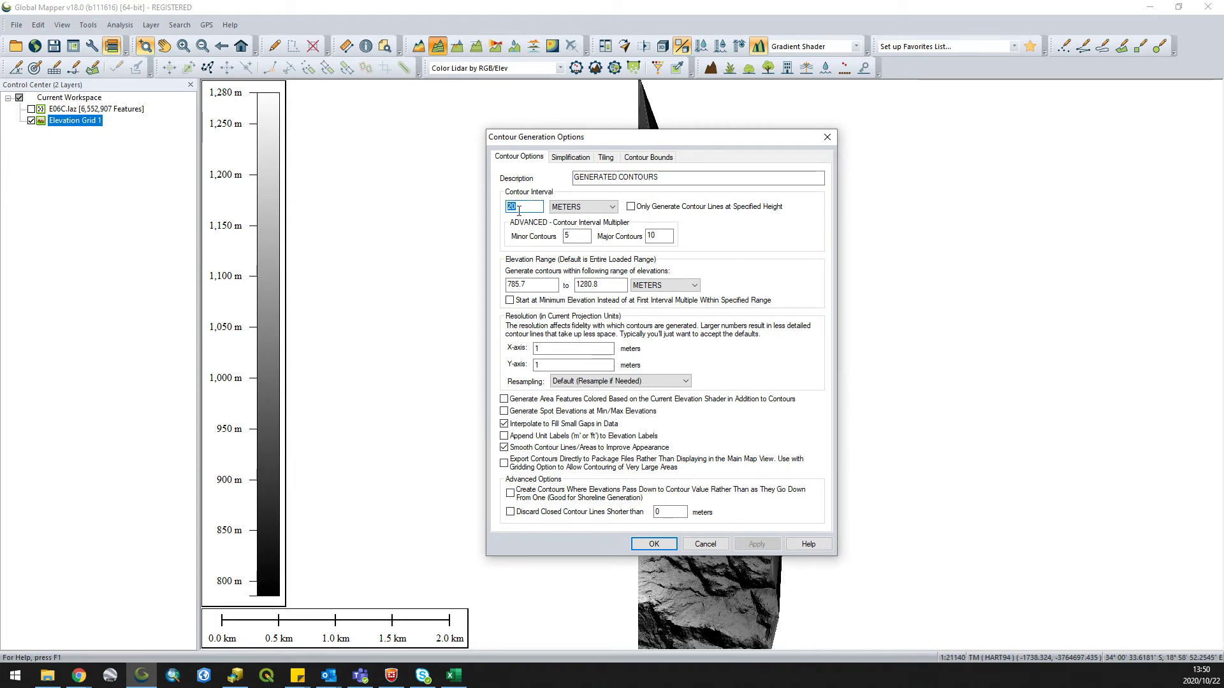
{"action": "type", "text": "10"}
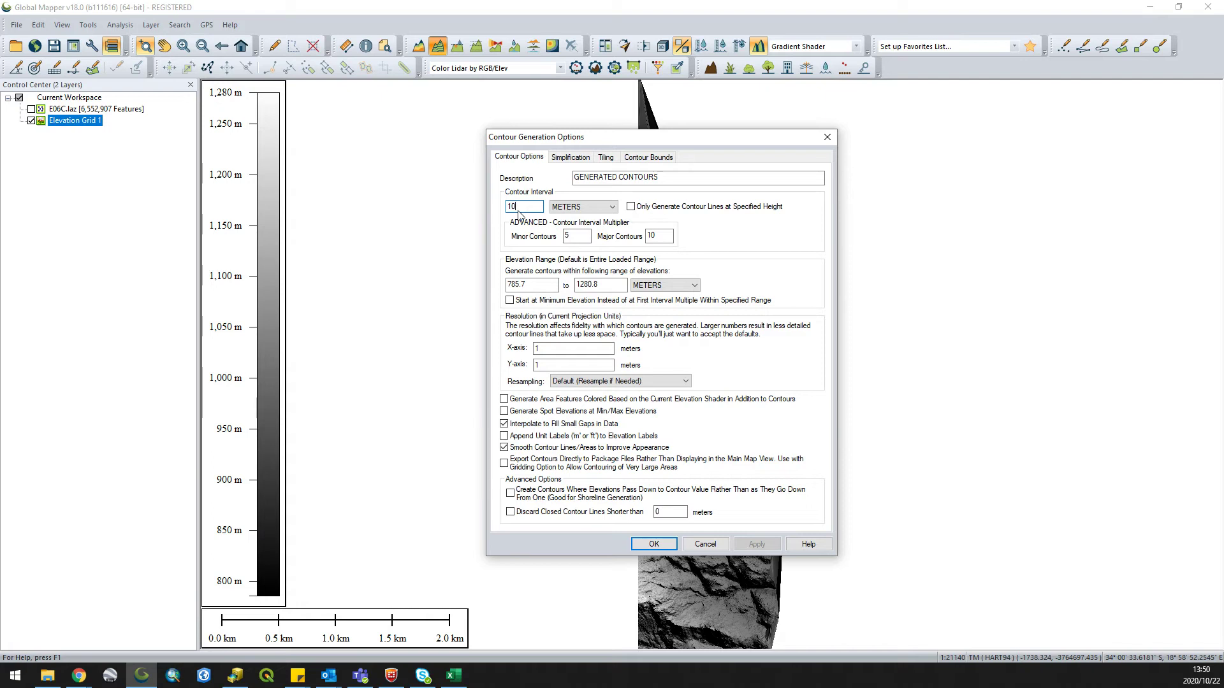
{"action": "left_click", "coordinate": [583, 242]}
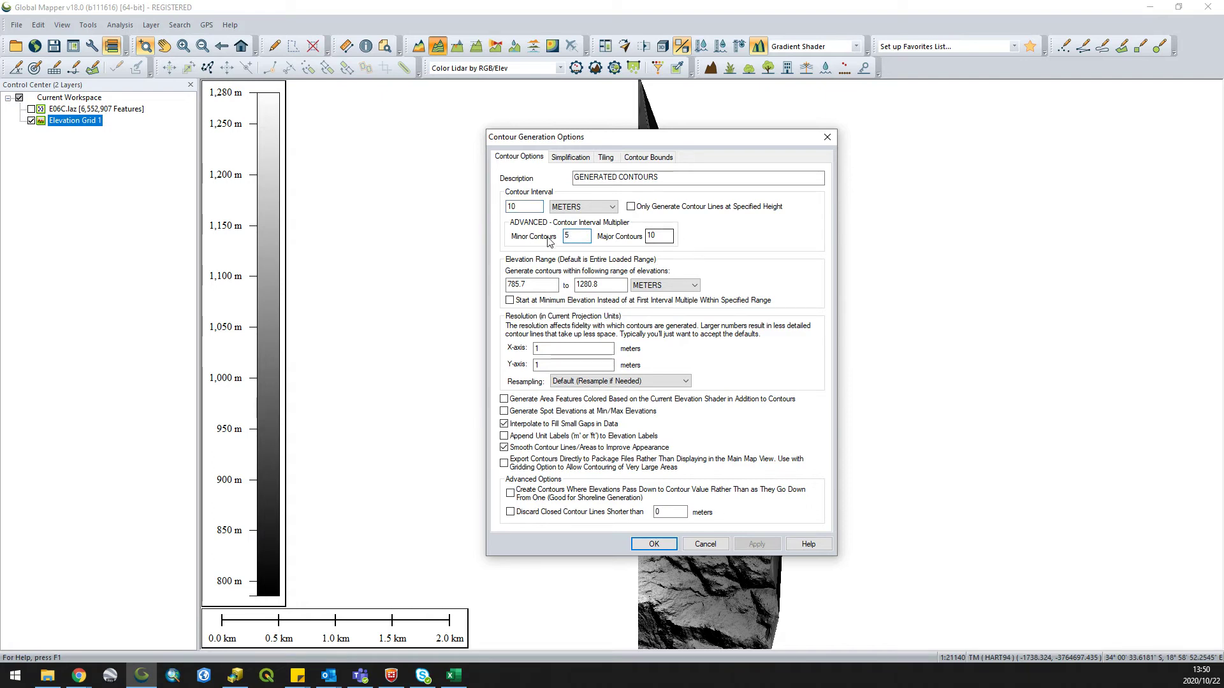
{"action": "left_click_drag", "start_coordinate": [580, 235], "coordinate": [546, 240]}
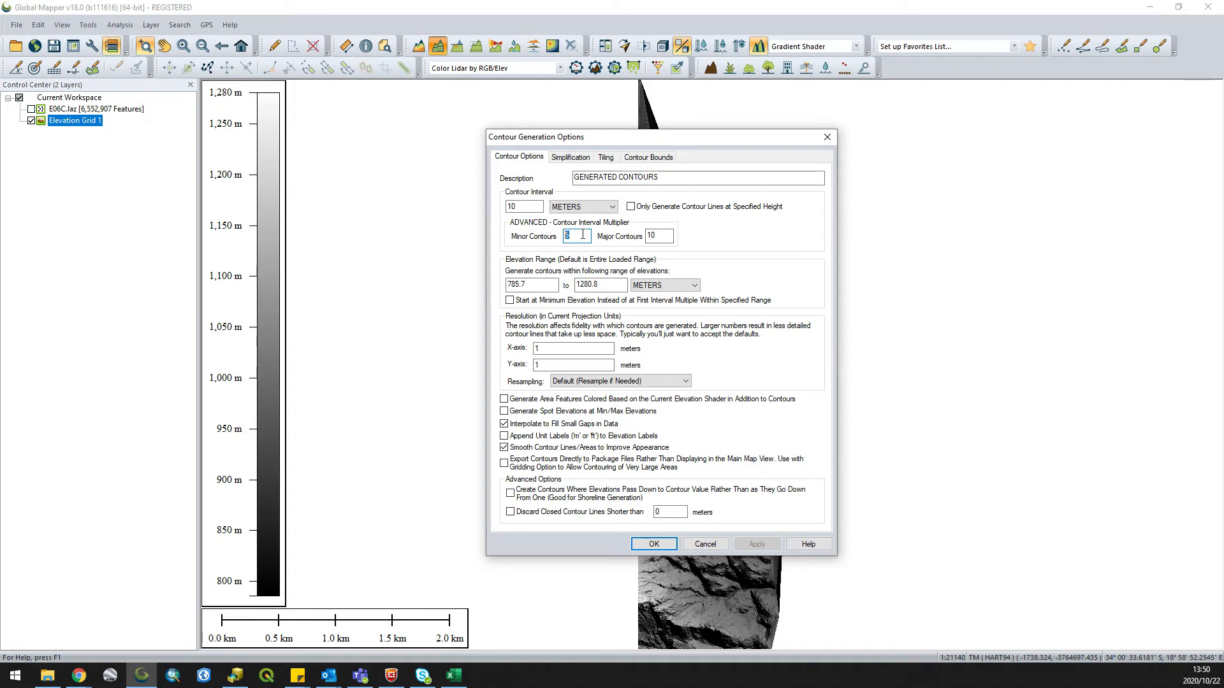
{"action": "left_click", "coordinate": [650, 237]}
{"action": "left_click", "coordinate": [575, 238]}
Review the 785.7–1280.8 m elevation range and the X/Y contour resolution values
{"action": "left_click", "coordinate": [551, 286]}
{"action": "key", "text": "Tab"}
{"action": "left_click", "coordinate": [597, 285]}
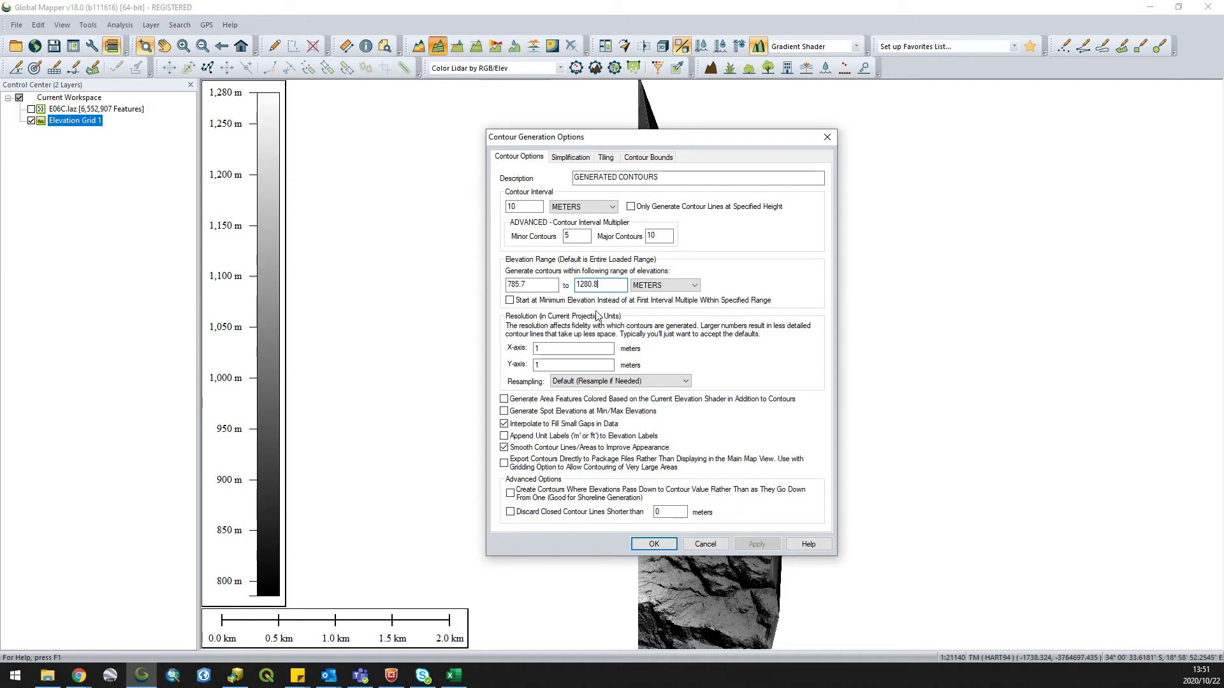
{"action": "left_click", "coordinate": [561, 350]}
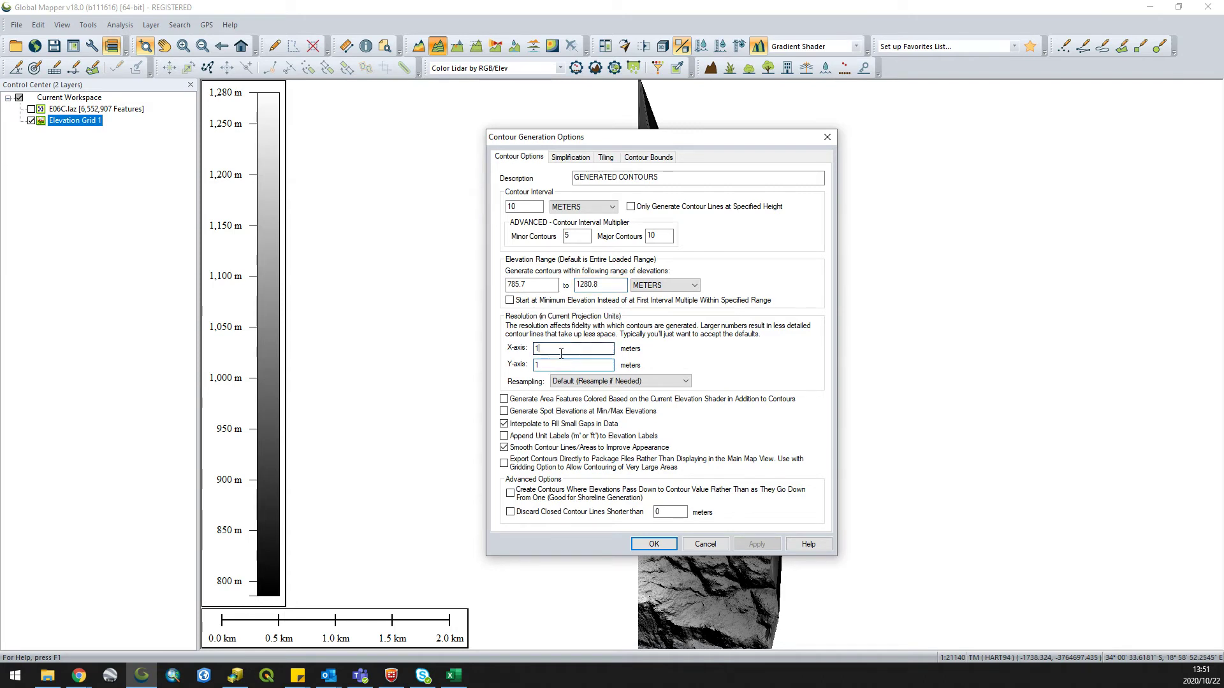
{"action": "left_click", "coordinate": [571, 363]}
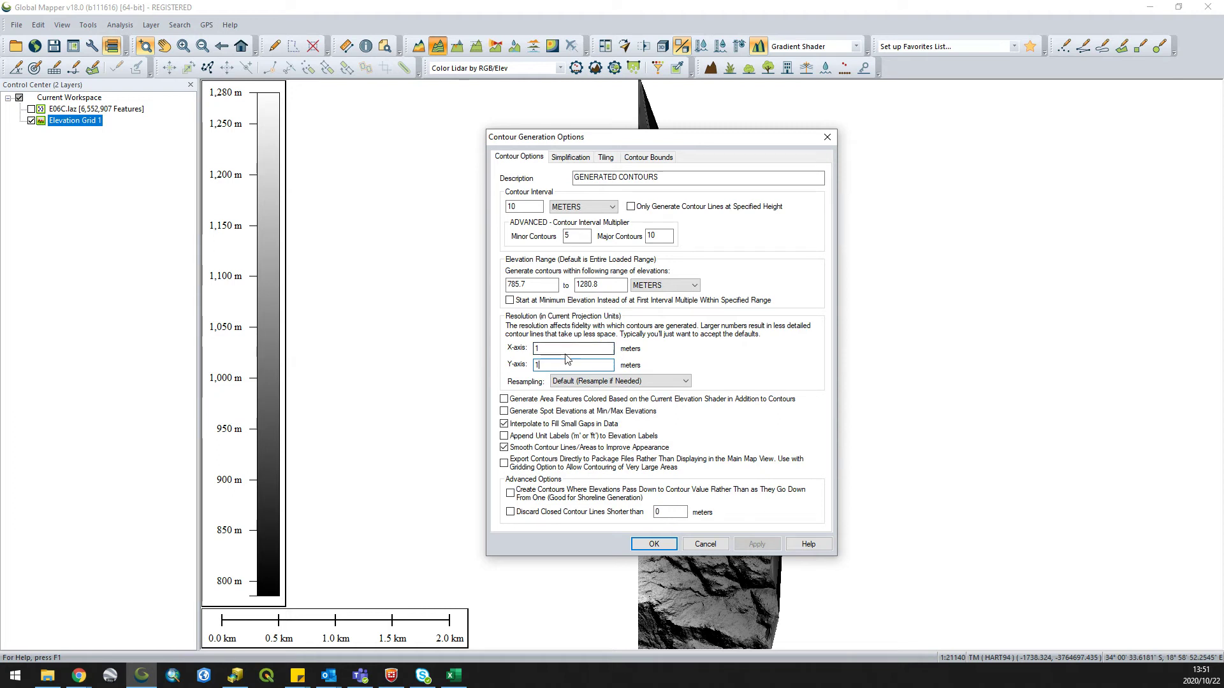
{"action": "double_click", "coordinate": [535, 366]}
{"action": "double_click", "coordinate": [536, 350]}
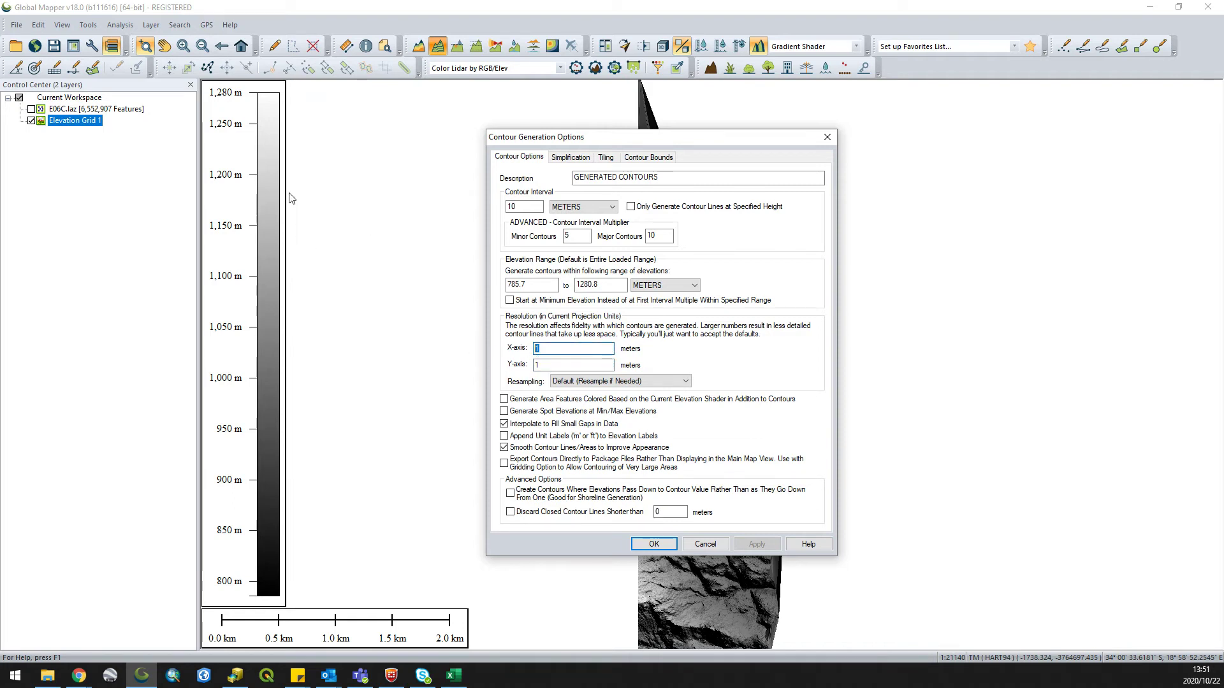
{"action": "left_click", "coordinate": [545, 365]}
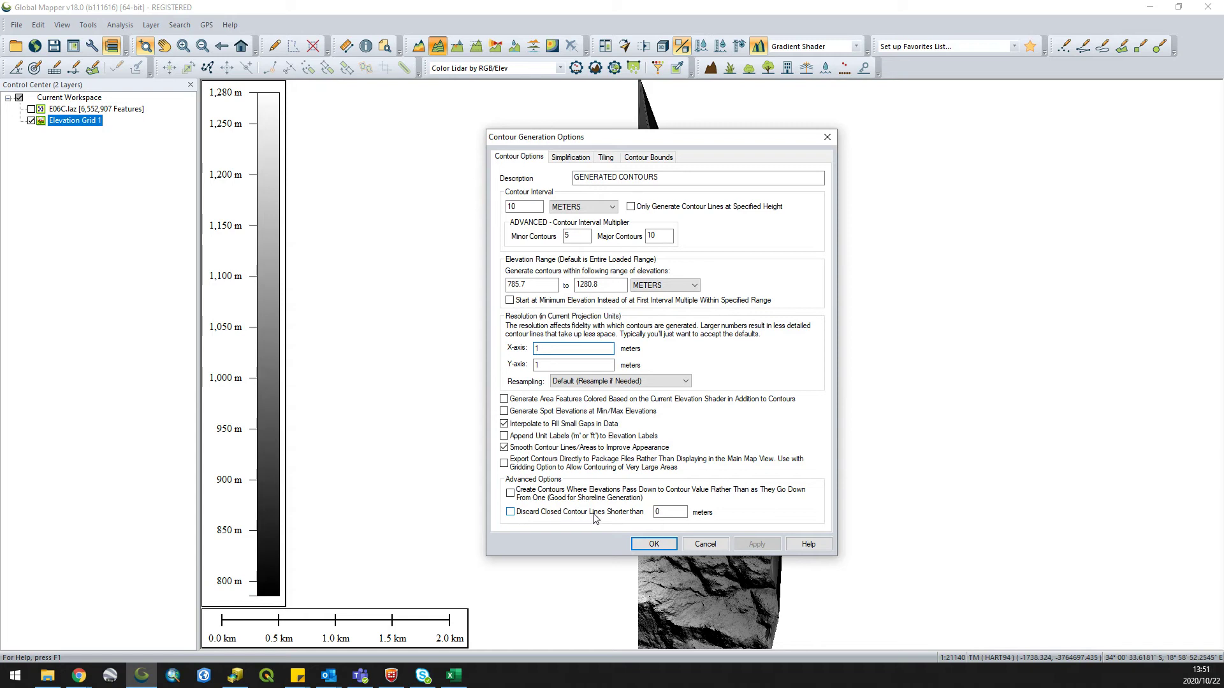
Check the minimum closed contour length of 0, moving the dialog aside to view the map
{"action": "left_click", "coordinate": [660, 511]}
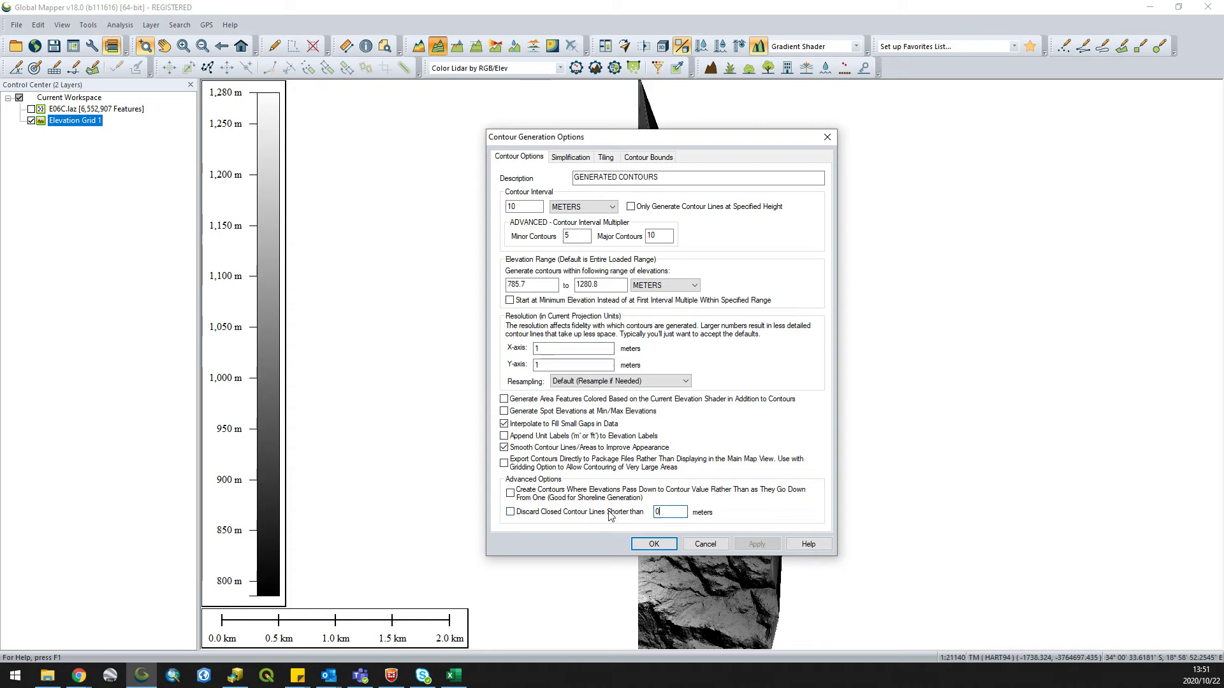
{"action": "double_click", "coordinate": [659, 513]}
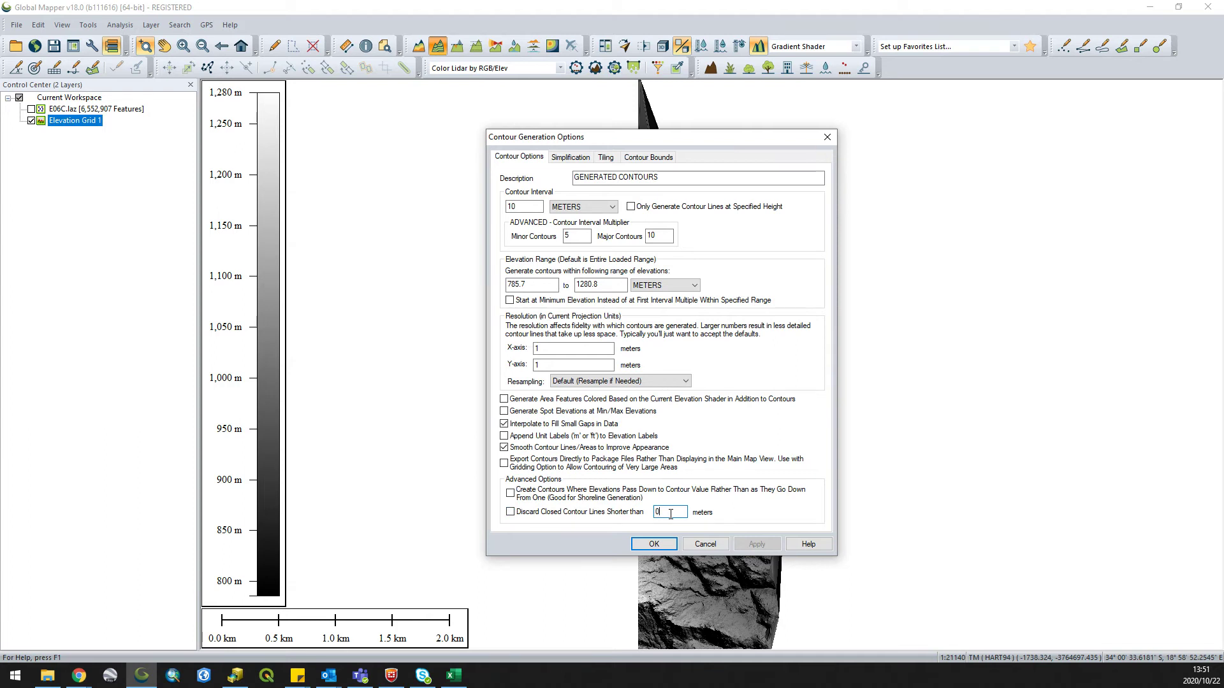
{"action": "left_click_drag", "start_coordinate": [660, 135], "coordinate": [946, 132]}
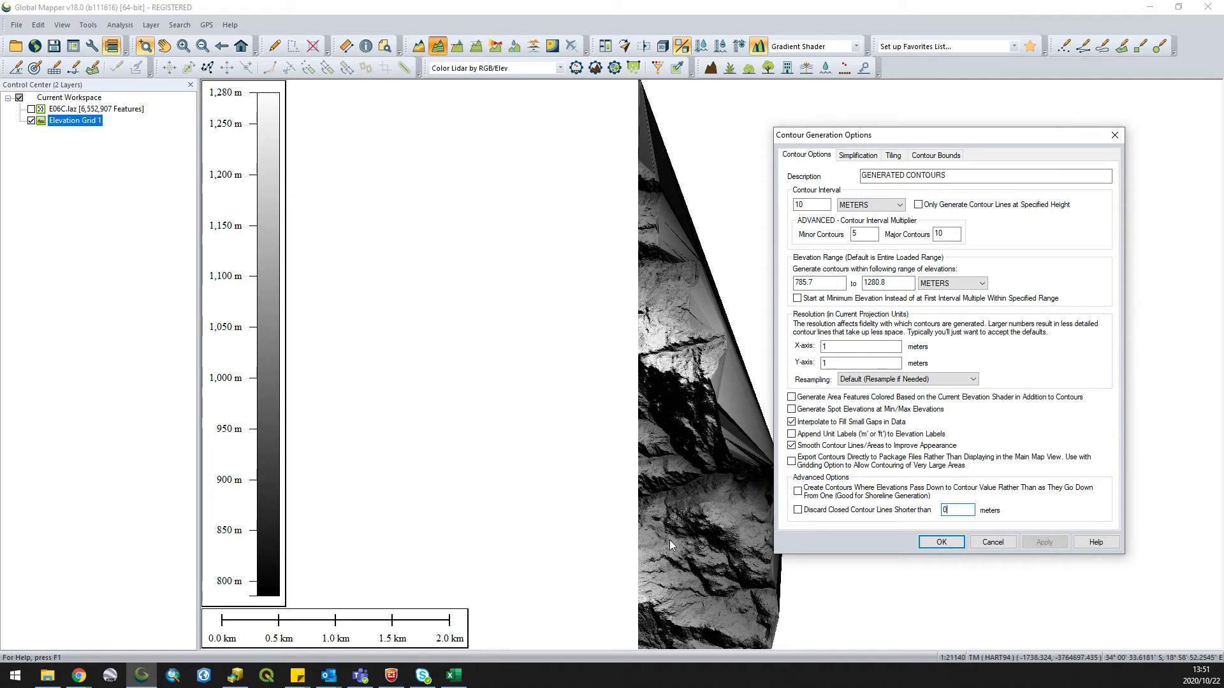
{"action": "left_click_drag", "start_coordinate": [918, 139], "coordinate": [654, 137]}
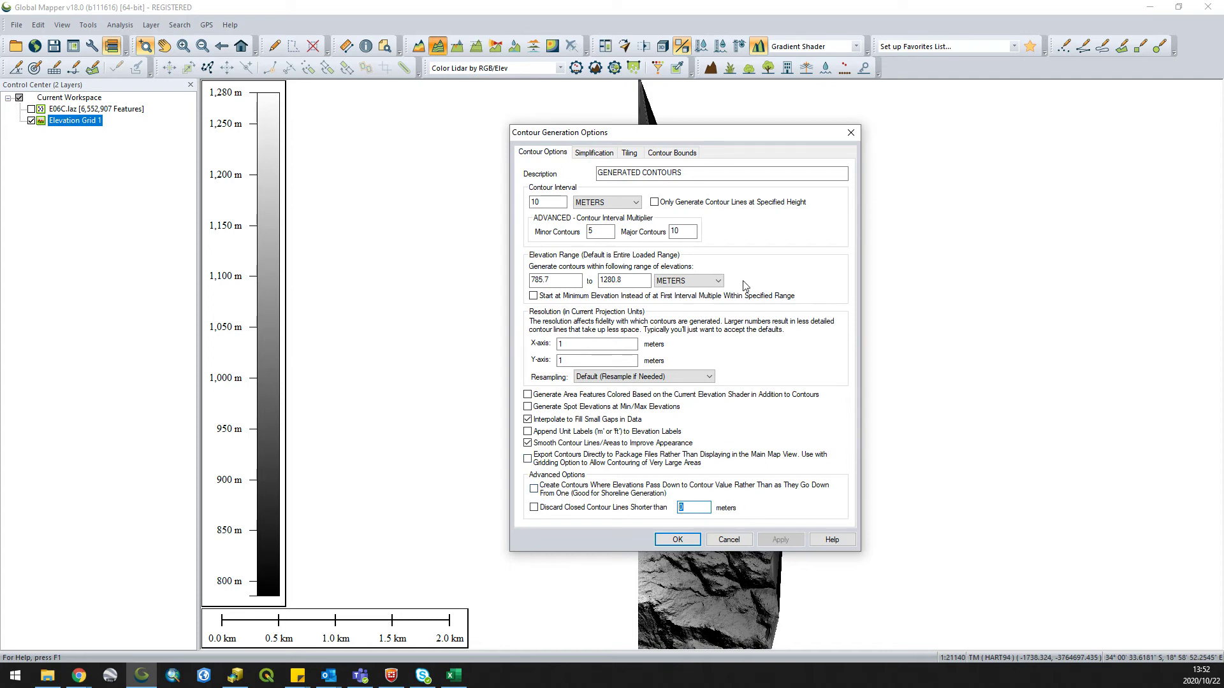
Review the Simplification, Tiling and Contour Bounds settings, then return to Contour Options
{"action": "left_click", "coordinate": [598, 154]}
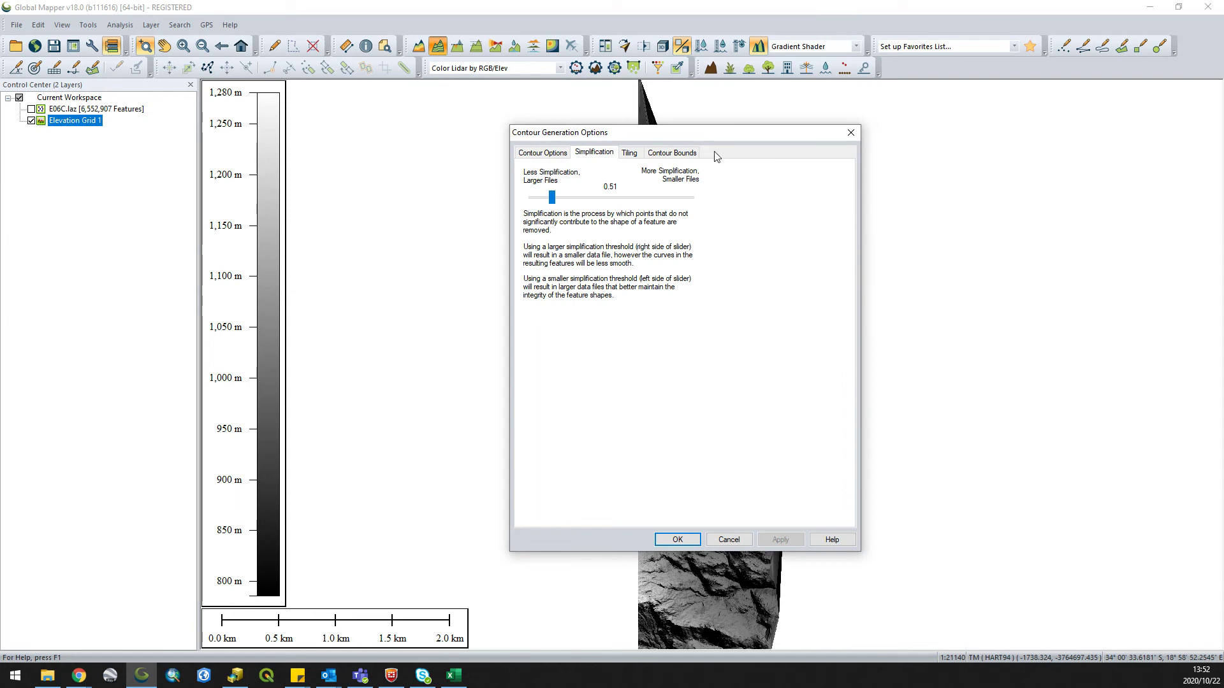
{"action": "left_click_drag", "start_coordinate": [699, 139], "coordinate": [703, 162]}
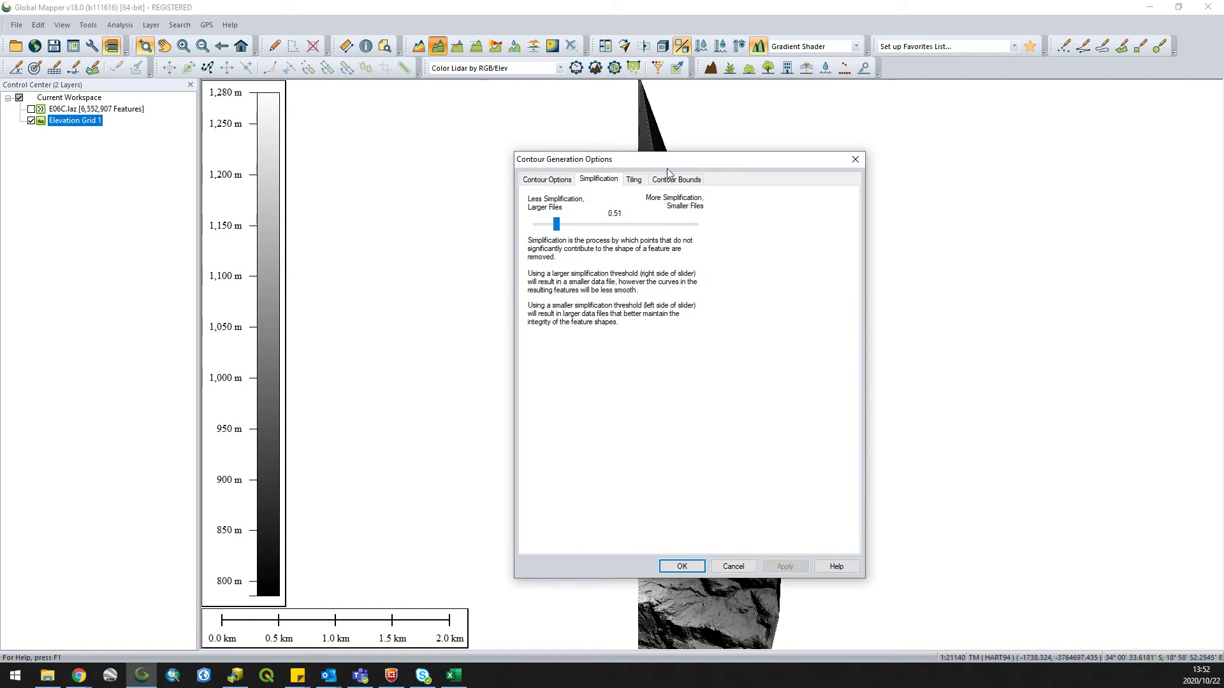
{"action": "left_click", "coordinate": [641, 181]}
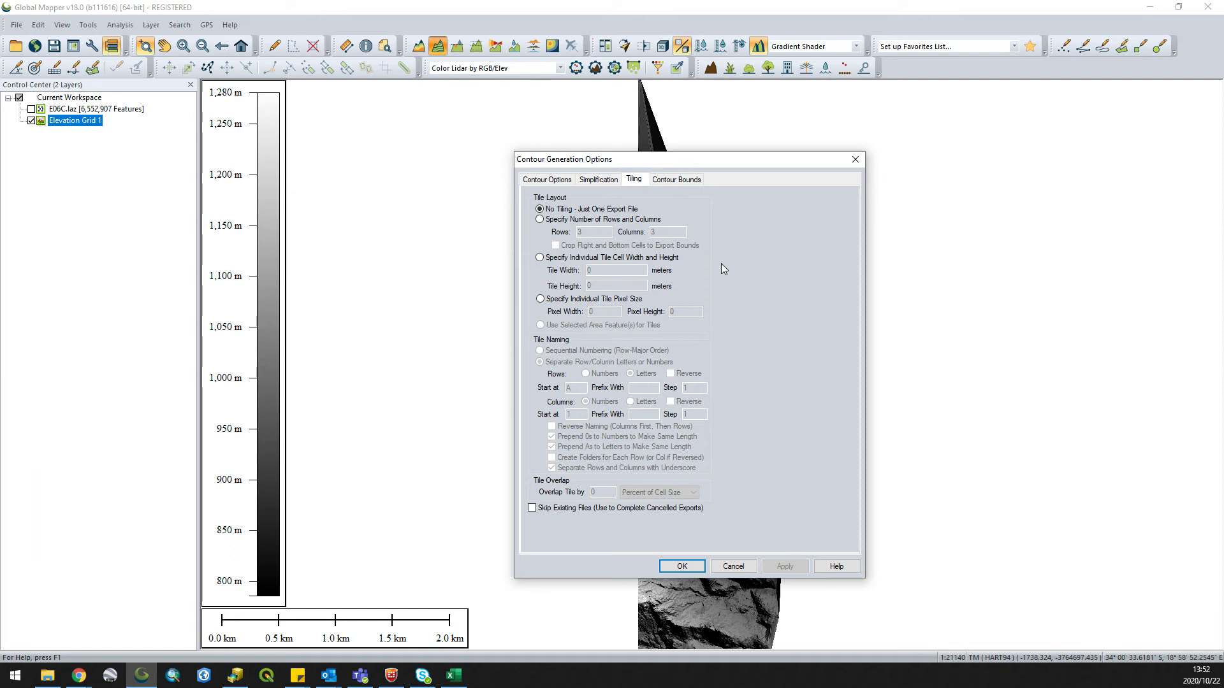
{"action": "left_click", "coordinate": [662, 180]}
{"action": "left_click", "coordinate": [634, 180]}
{"action": "left_click", "coordinate": [672, 181]}
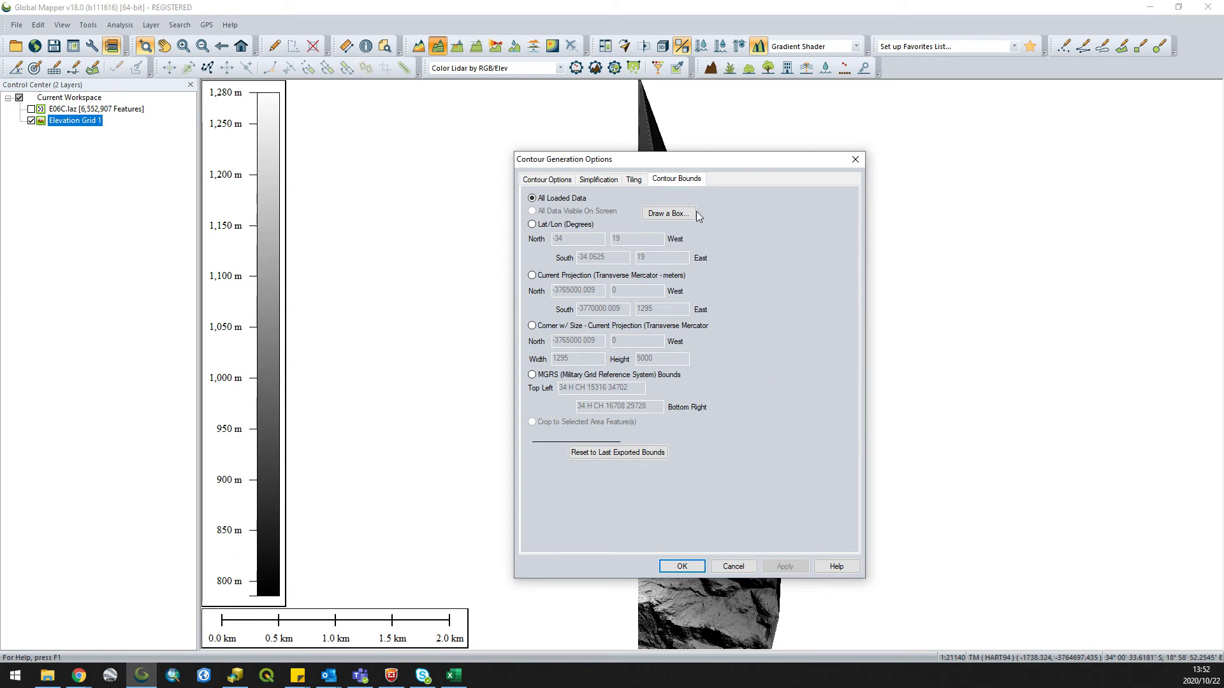
{"action": "left_click", "coordinate": [545, 180]}
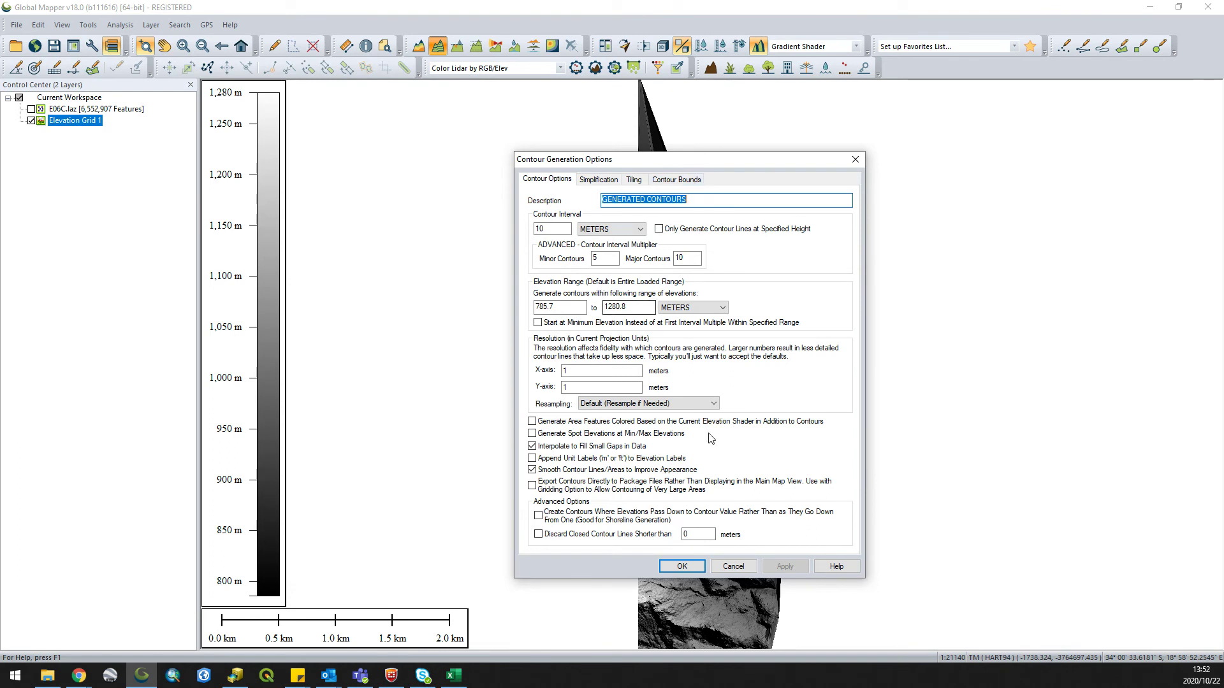
Generate the 10 m contours, then pan and zoom to inspect the 402 labelled lines over the hillshade
{"action": "left_click", "coordinate": [683, 567]}
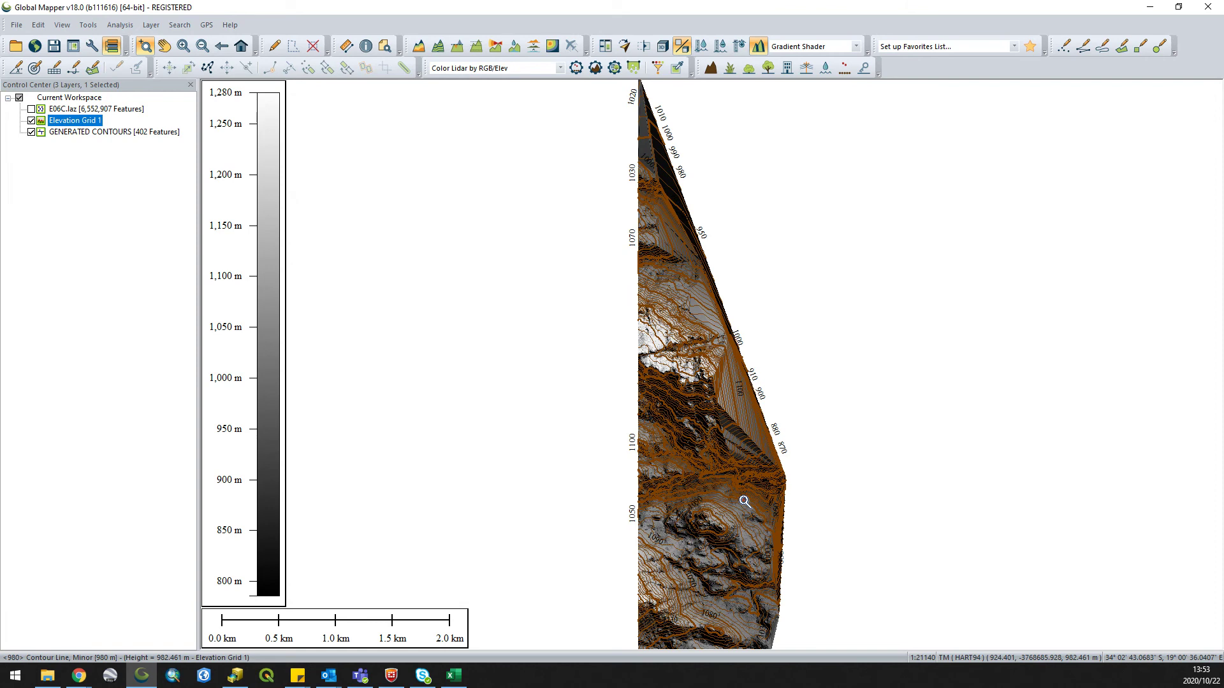
{"action": "left_click_drag", "start_coordinate": [769, 539], "coordinate": [727, 446]}
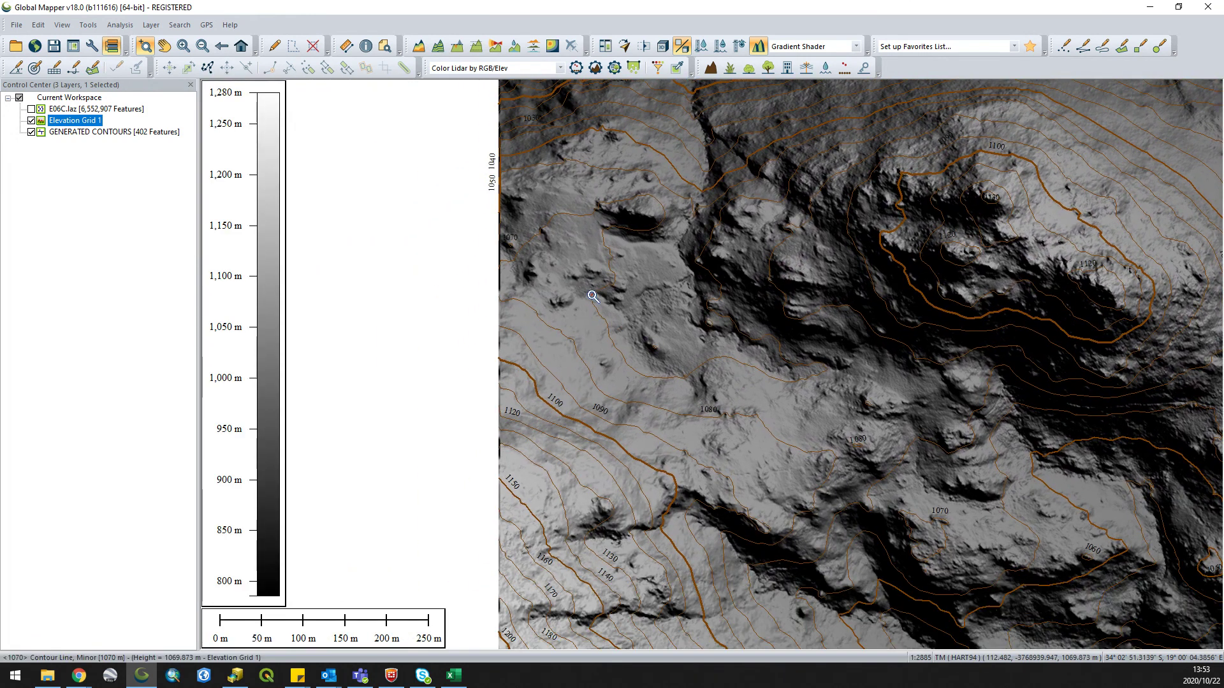
{"action": "left_click_drag", "start_coordinate": [566, 265], "coordinate": [769, 457]}
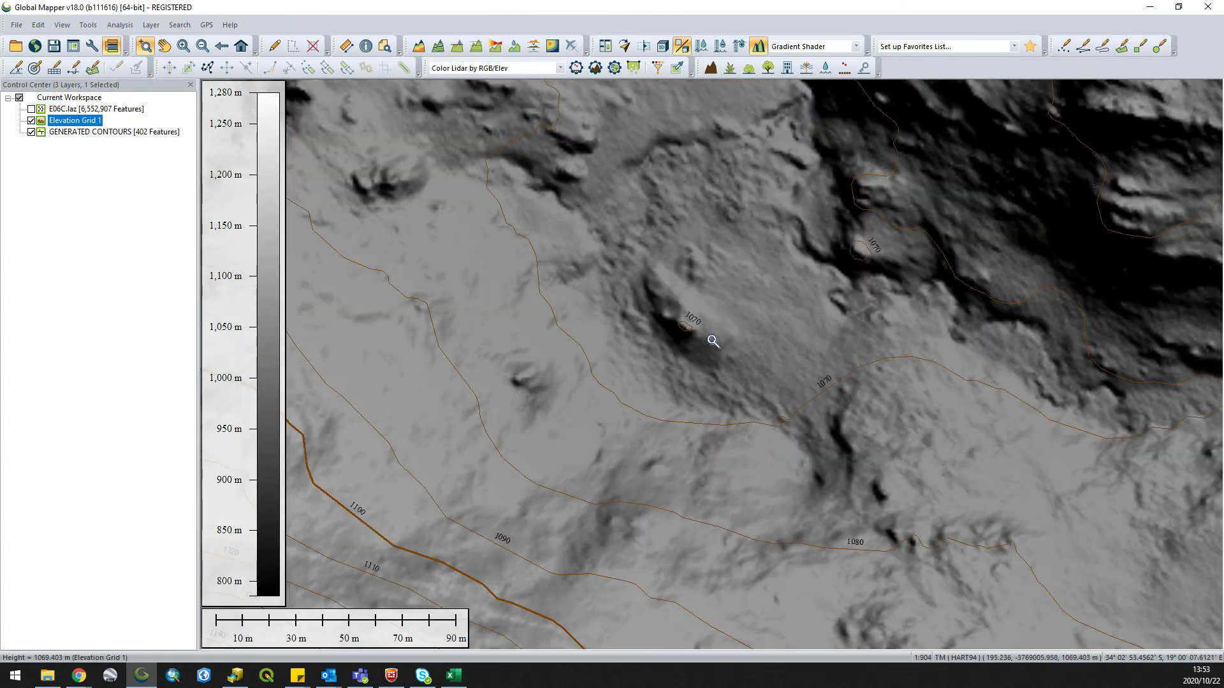
{"action": "scroll", "coordinate": [738, 337], "scroll_direction": "down", "scroll_amount": 1}
{"action": "scroll", "coordinate": [831, 341], "scroll_direction": "down", "scroll_amount": 3}
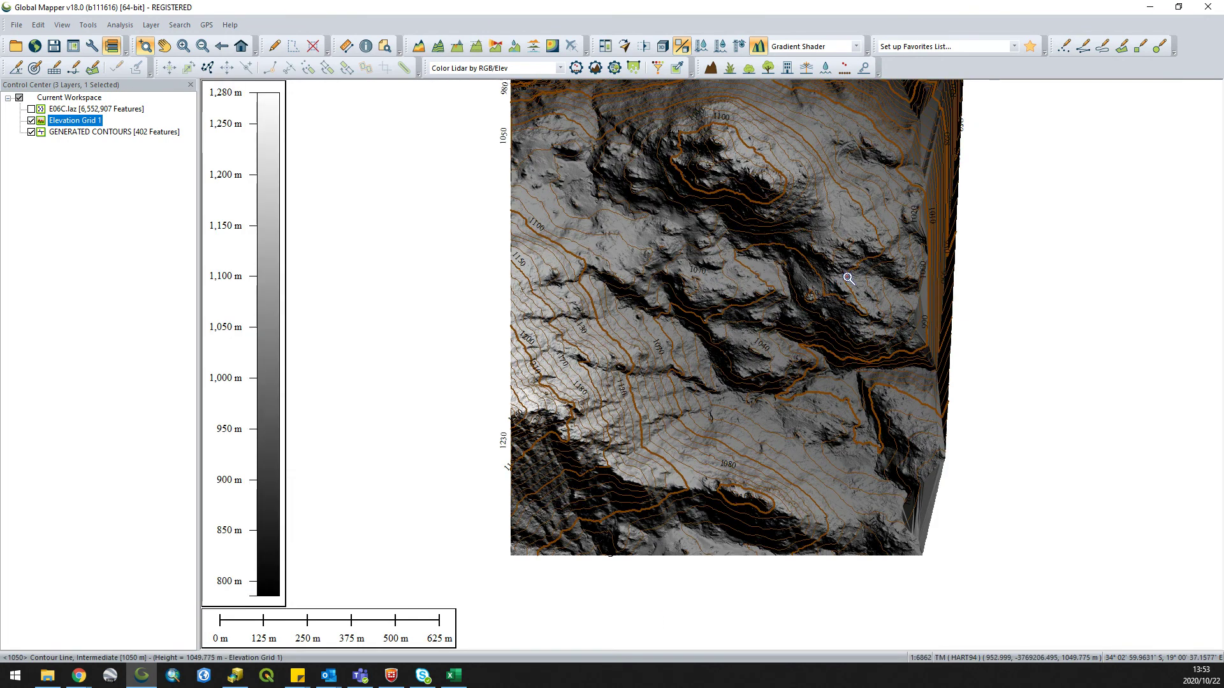
{"action": "left_click_drag", "start_coordinate": [849, 279], "coordinate": [686, 484]}
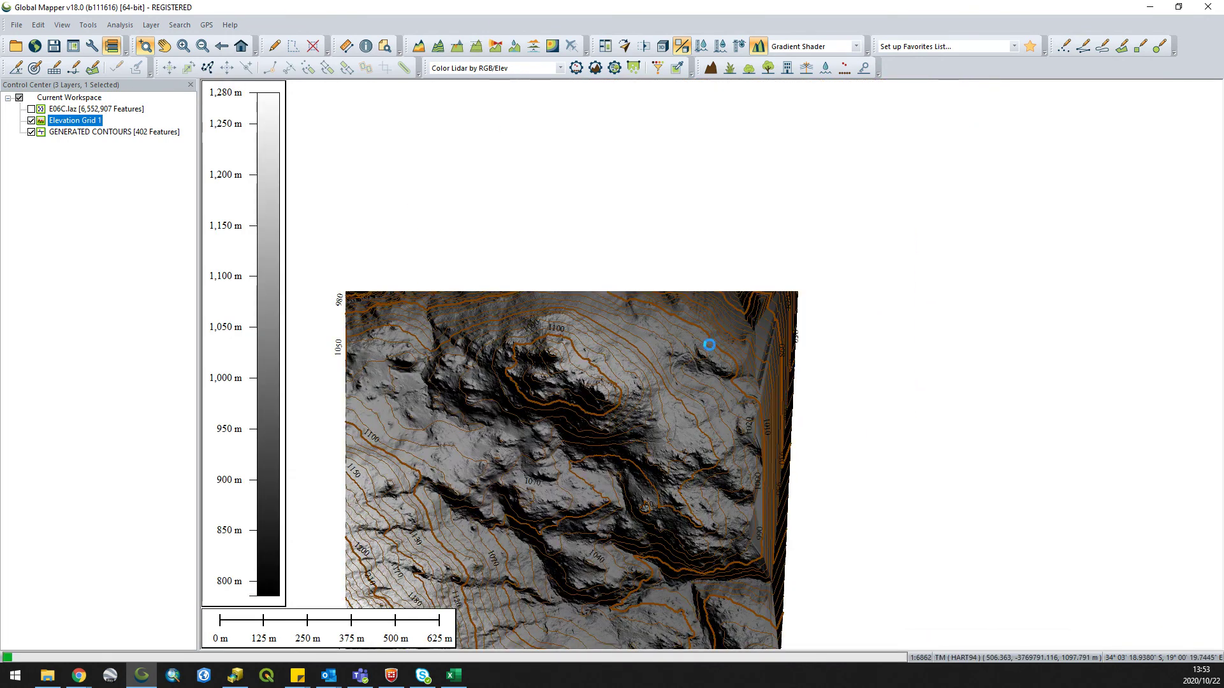
{"action": "left_click_drag", "start_coordinate": [710, 342], "coordinate": [784, 536]}
{"action": "left_click_drag", "start_coordinate": [683, 373], "coordinate": [746, 513]}
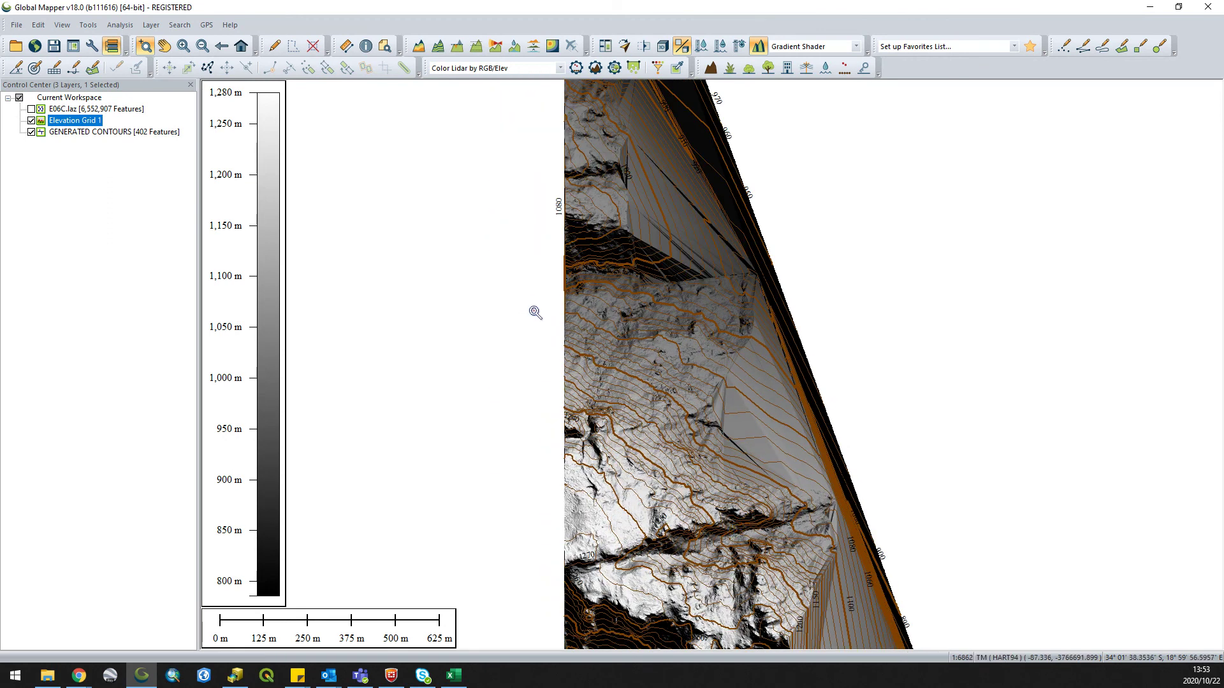
Start a layer export with only the GENERATED CONTOURS layer selected
{"action": "right_click", "coordinate": [75, 133]}
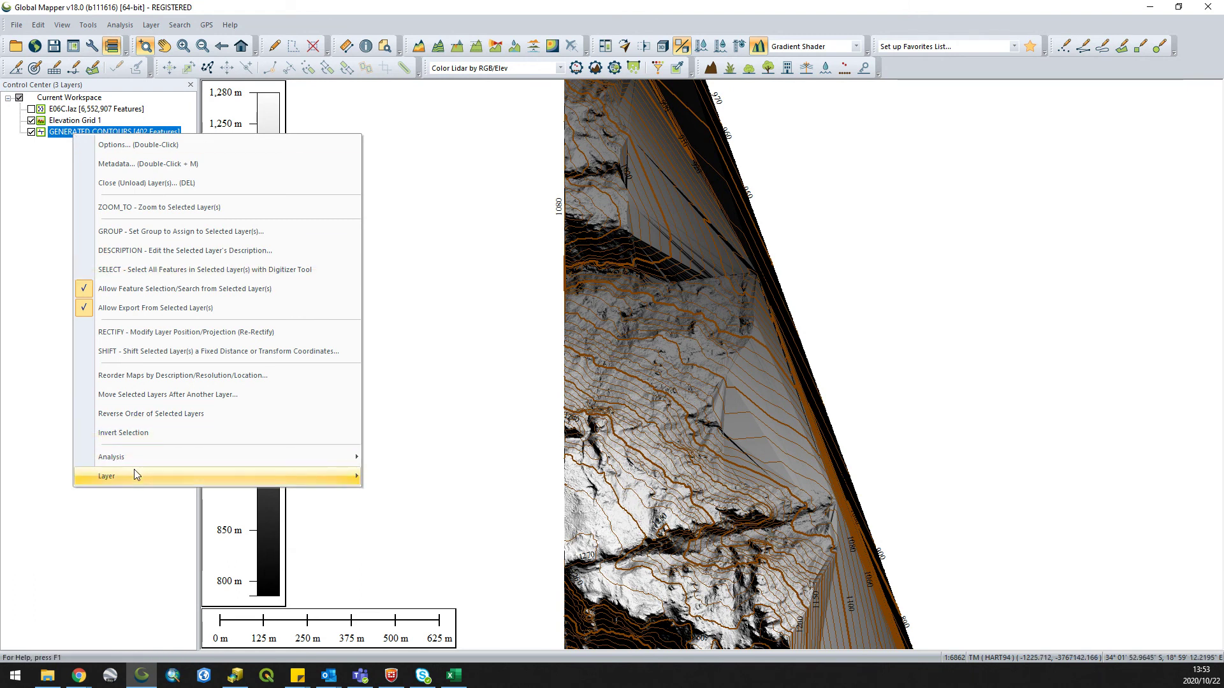
{"action": "mouse_move", "coordinate": [134, 477]}
{"action": "left_click", "coordinate": [411, 496]}
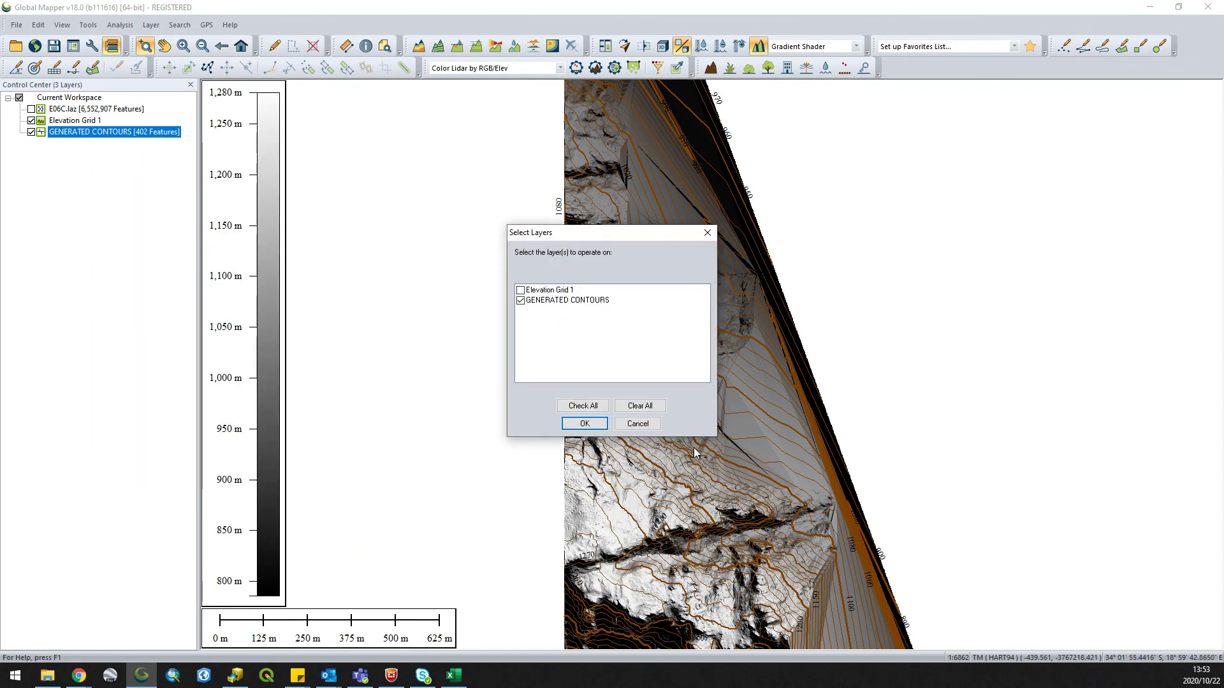
{"action": "left_click", "coordinate": [584, 423]}
Choose DWG as the export format in the Select Export Format list
{"action": "left_click", "coordinate": [586, 354]}
{"action": "left_click_drag", "start_coordinate": [723, 564], "coordinate": [725, 377]}
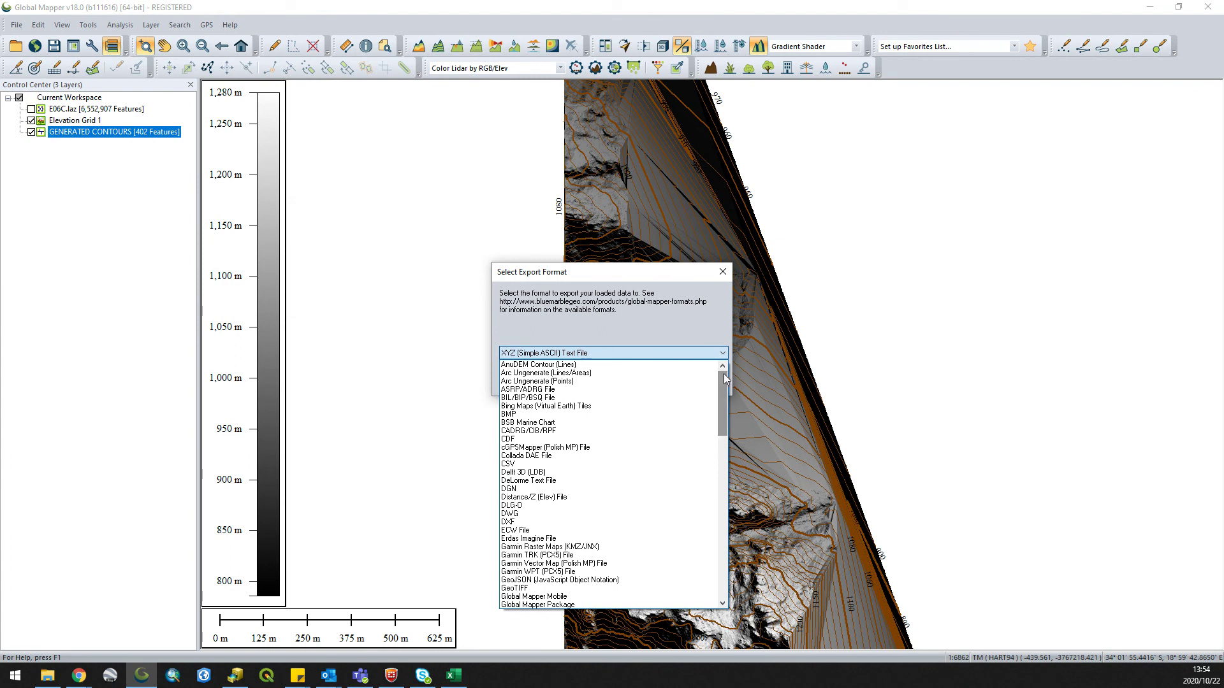
{"action": "left_click", "coordinate": [537, 513]}
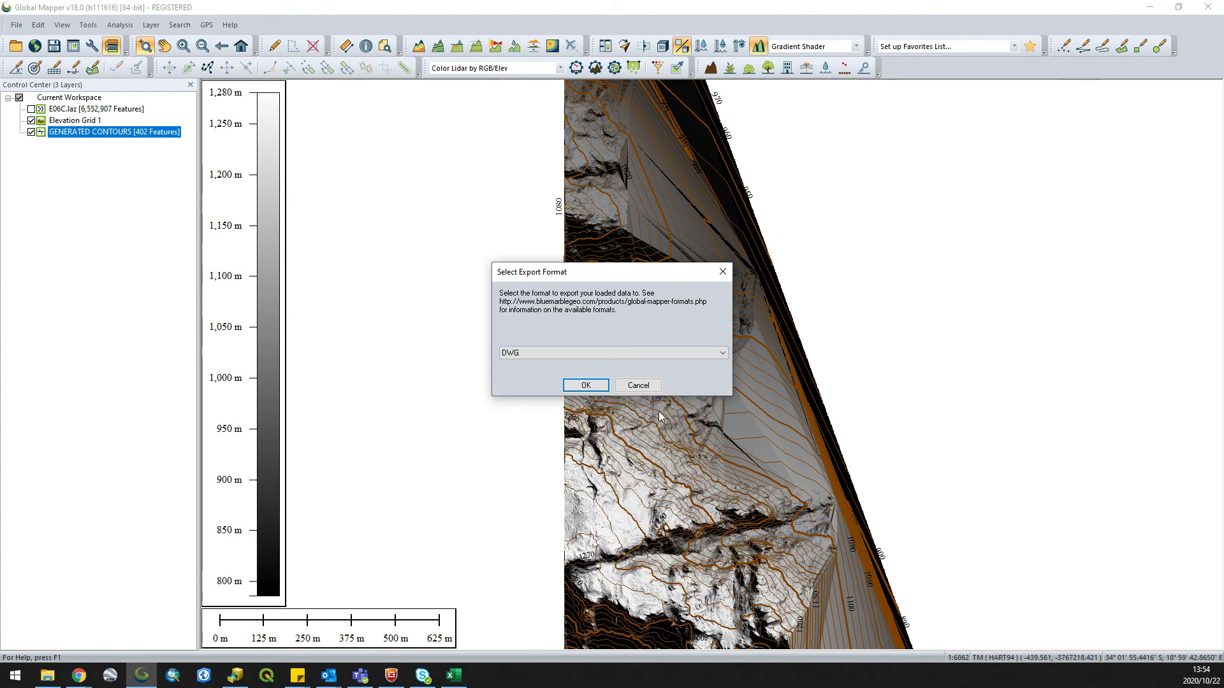
{"action": "left_click", "coordinate": [612, 353]}
{"action": "scroll", "coordinate": [722, 438], "scroll_direction": "down", "scroll_amount": 2}
{"action": "left_click_drag", "start_coordinate": [721, 435], "coordinate": [711, 520]}
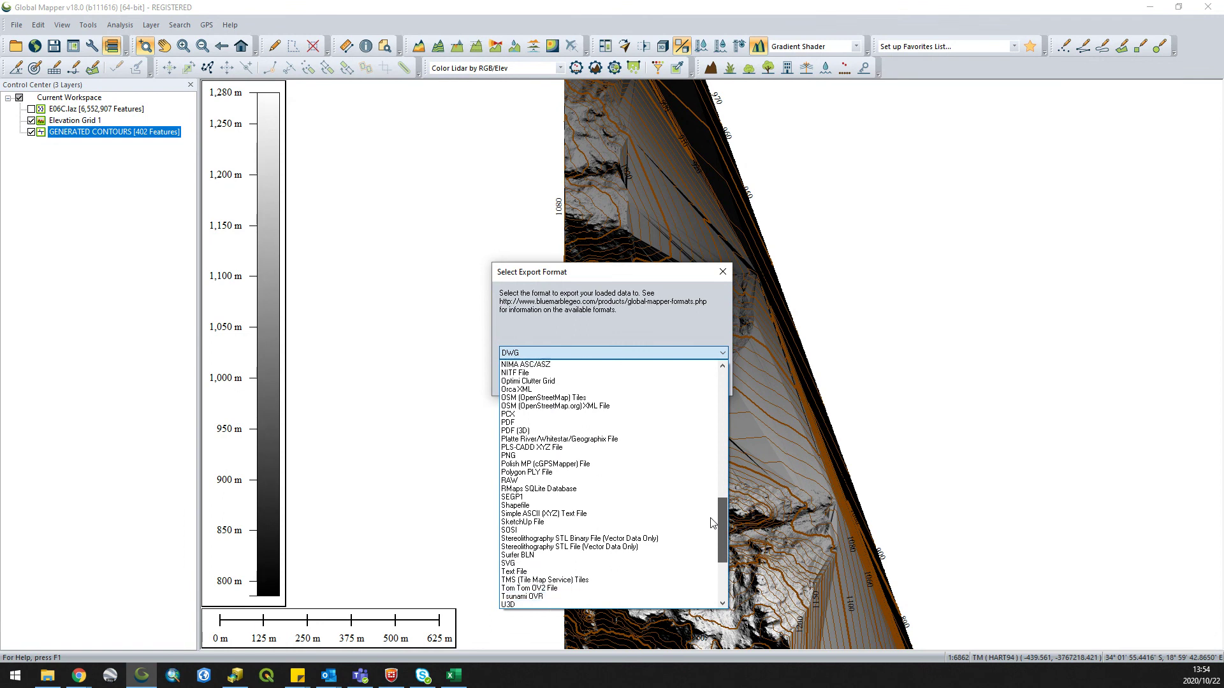
{"action": "scroll", "coordinate": [713, 523], "scroll_direction": "down", "scroll_amount": 1}
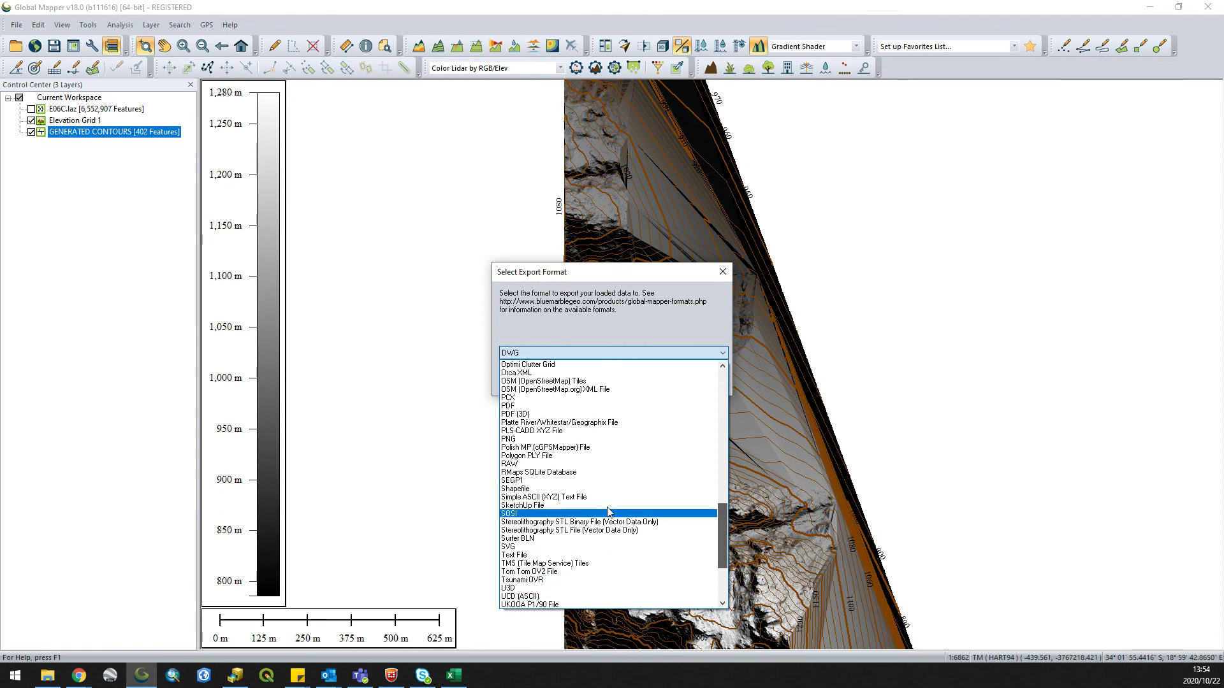
{"action": "left_click", "coordinate": [732, 538]}
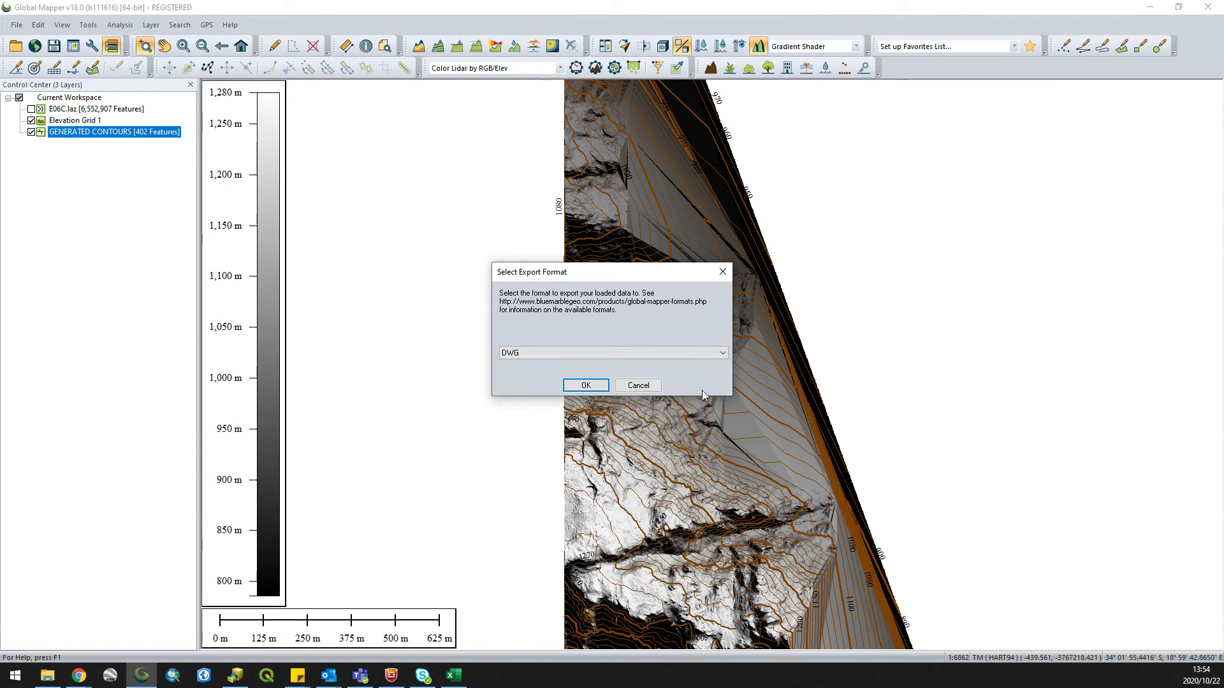